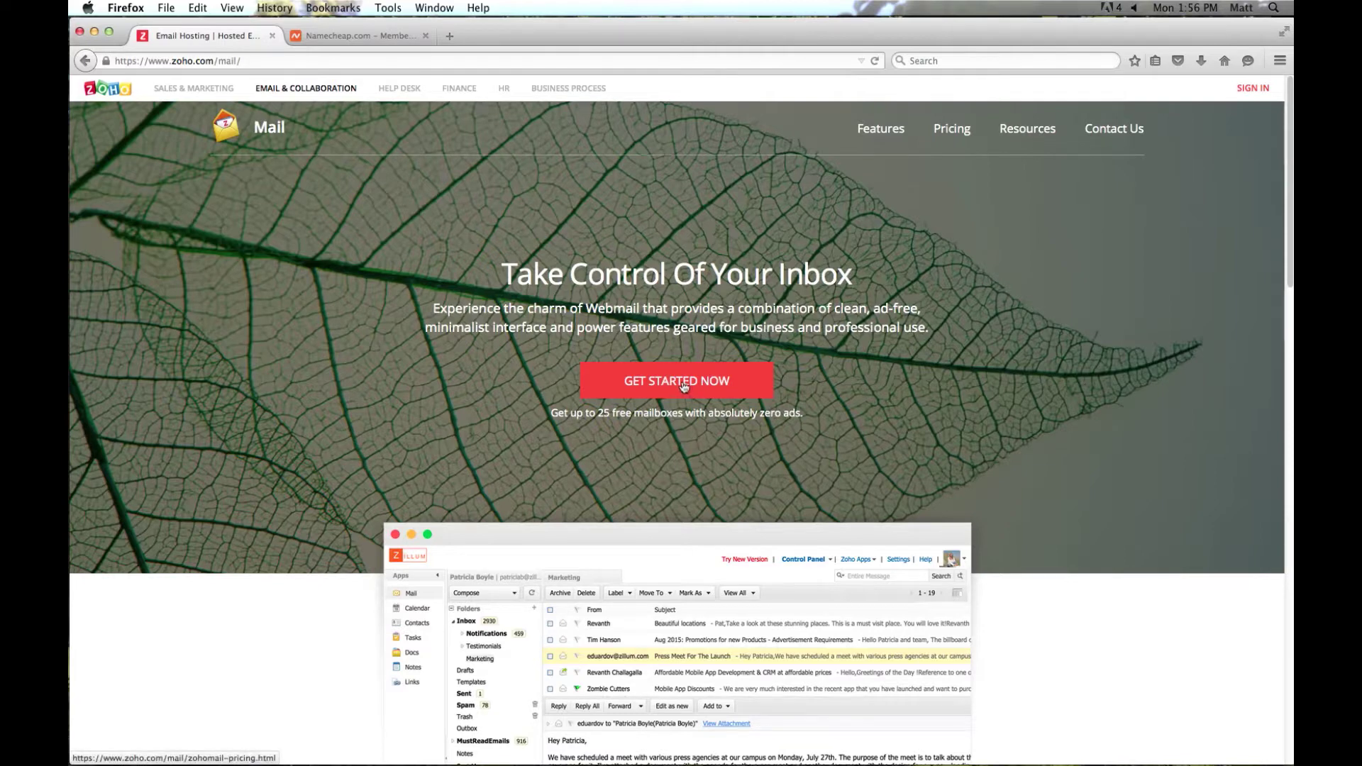
# - Choose Zoho Mail's free plan and add the existing domain sfdresscode.com
pyautogui.click(683, 383)
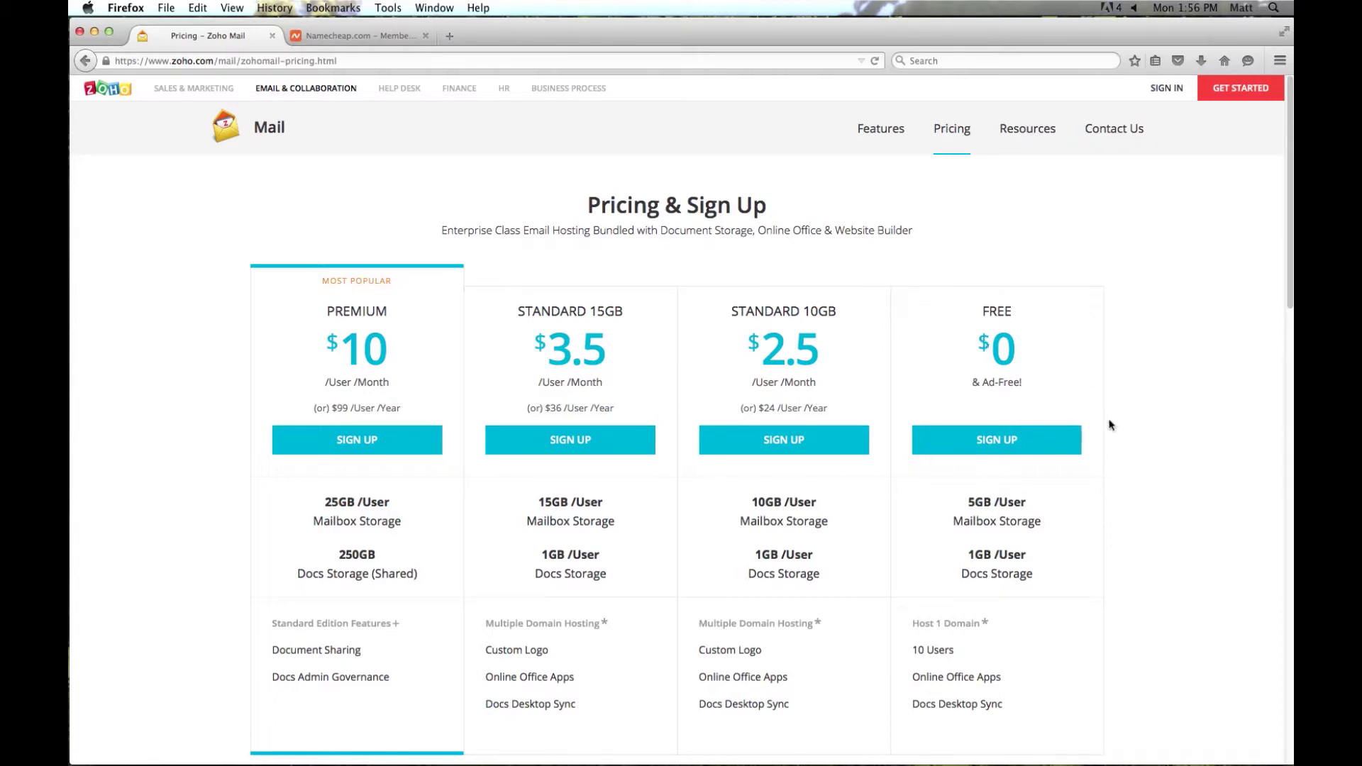
pyautogui.click(1005, 442)
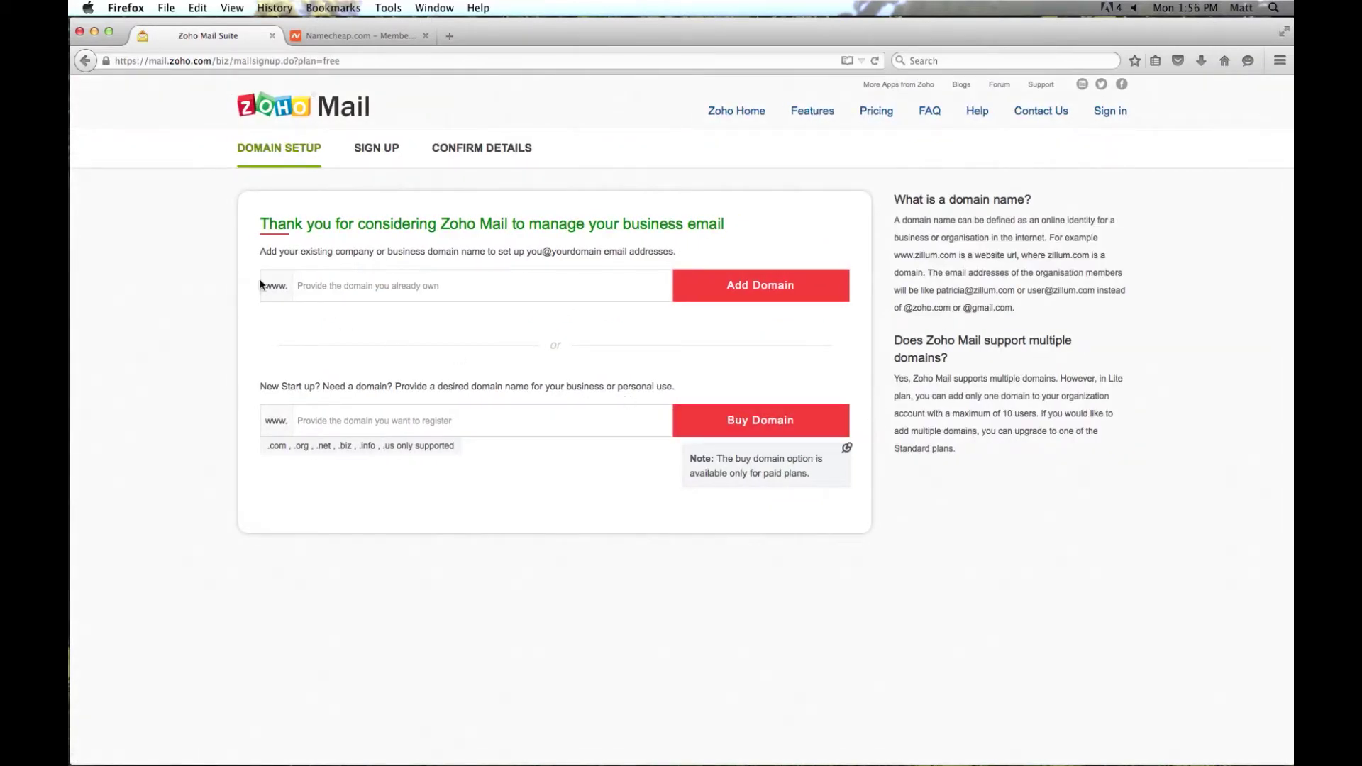
pyautogui.click(325, 286)
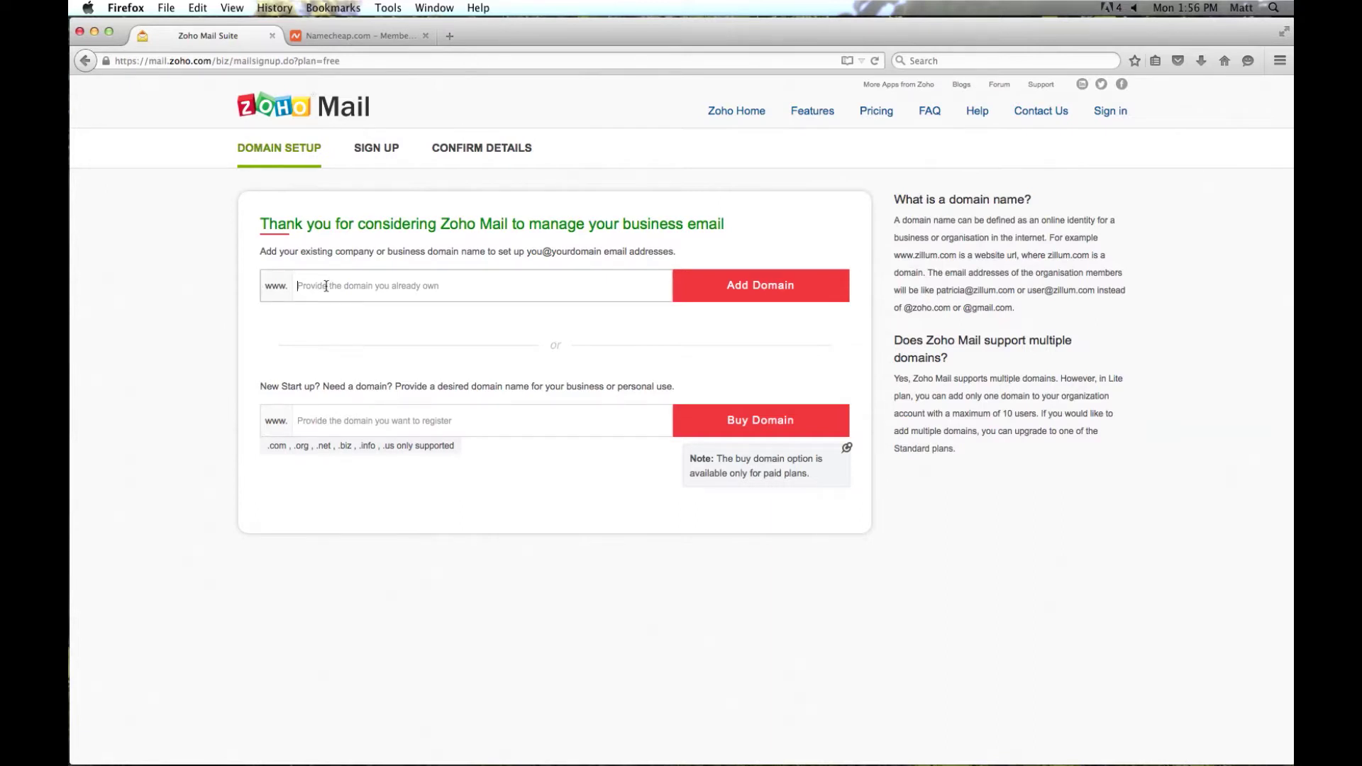
pyautogui.write('sfdresscode.com')
pyautogui.click(779, 292)
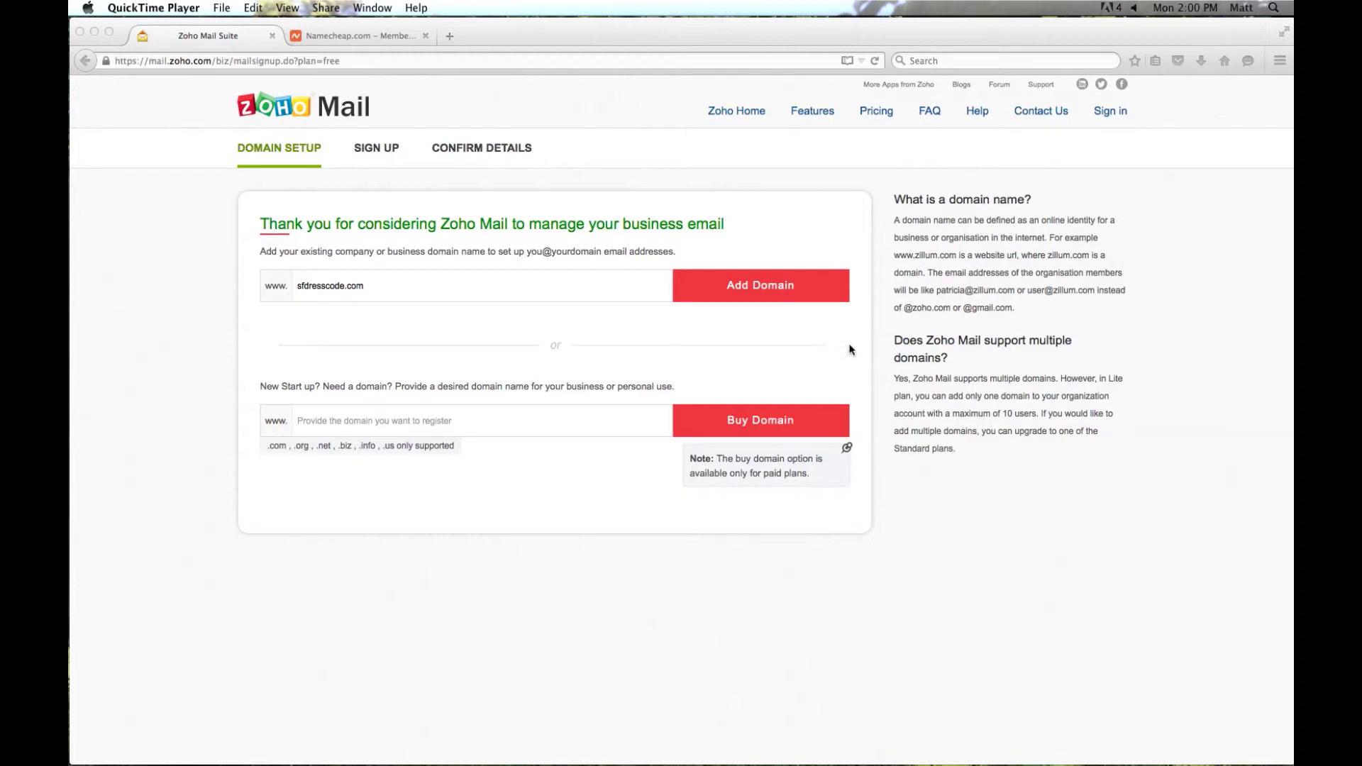
pyautogui.click(765, 288)
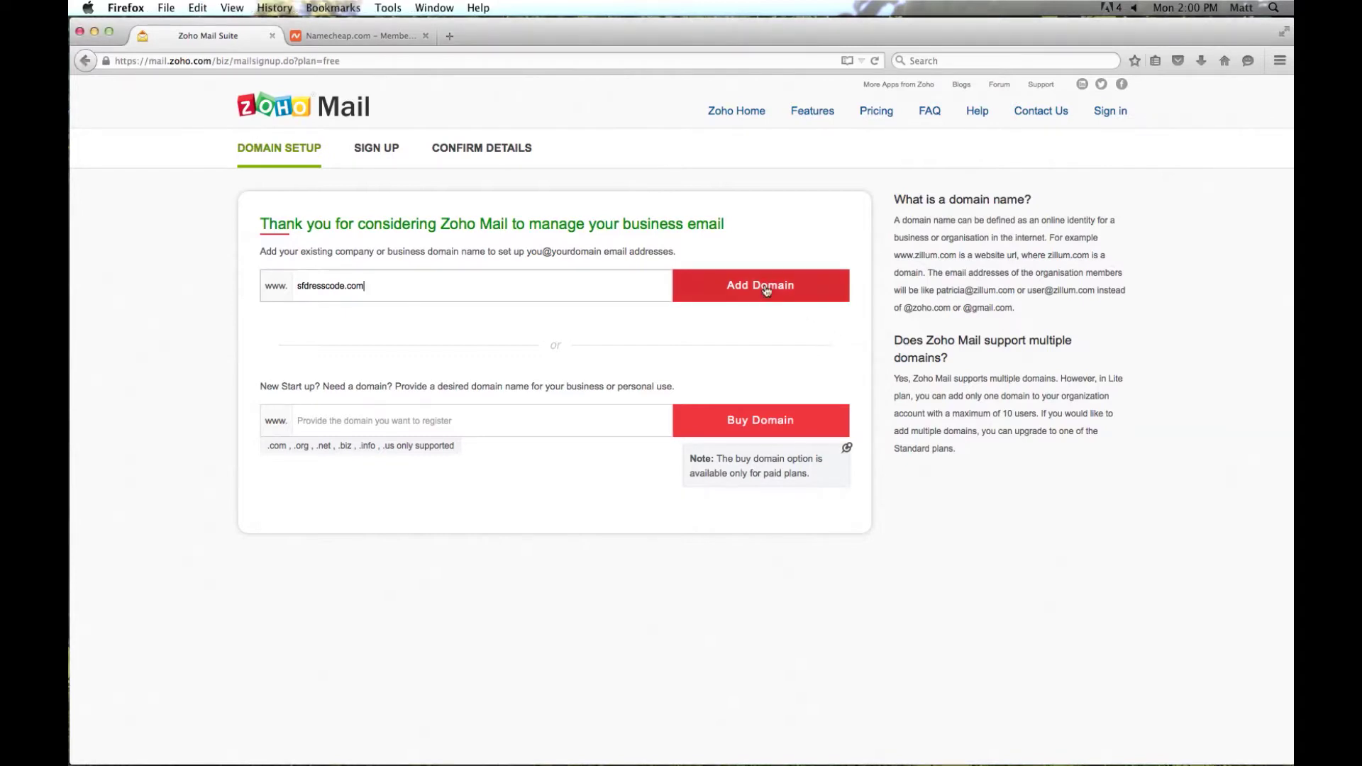
pyautogui.click(766, 289)
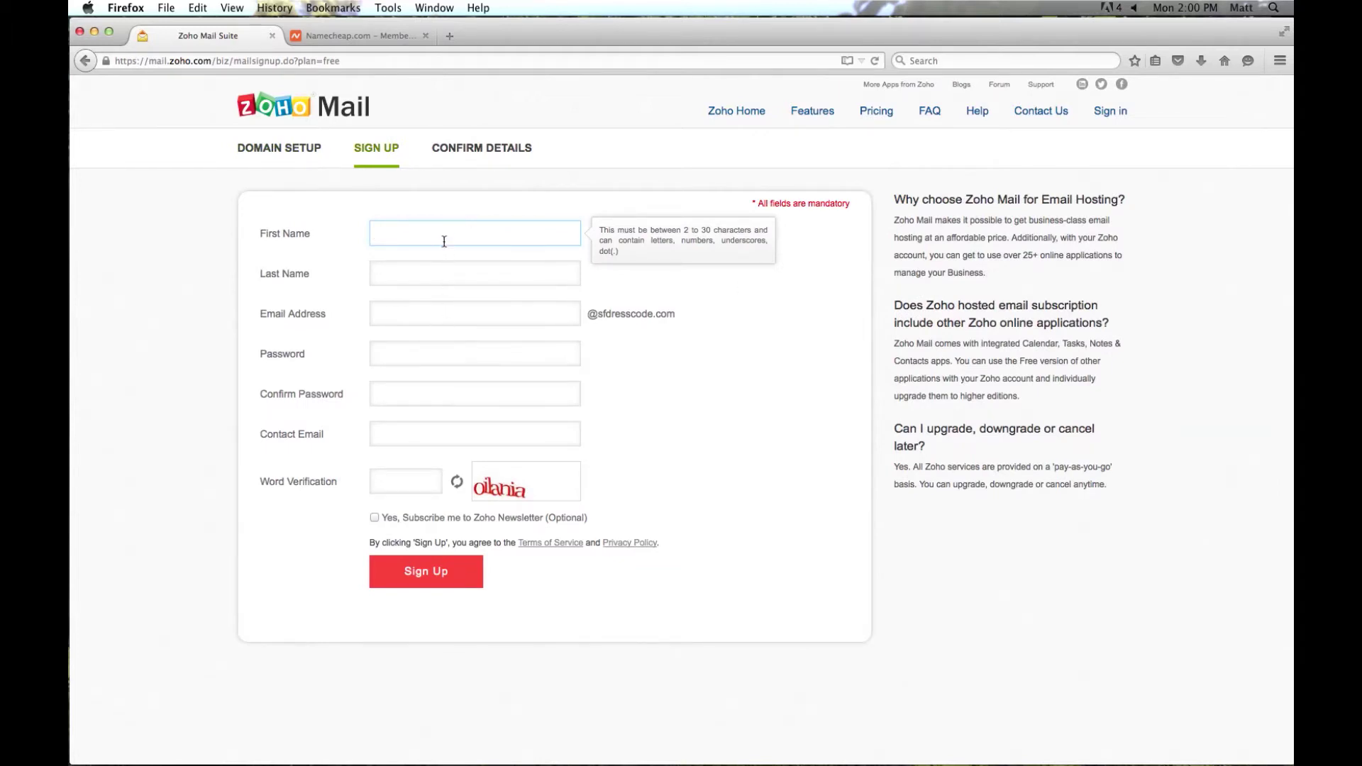
pyautogui.press('Tab')
pyautogui.press('Tab')
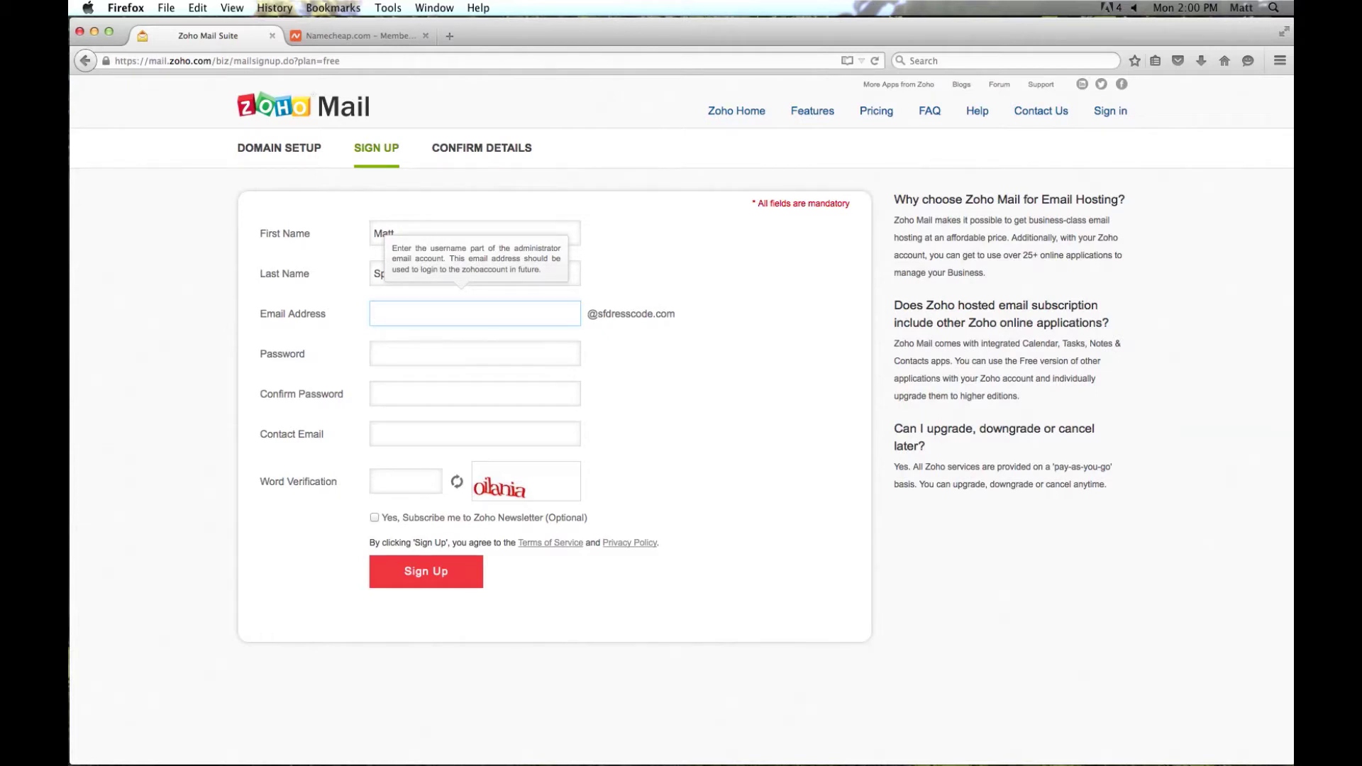
pyautogui.click(476, 356)
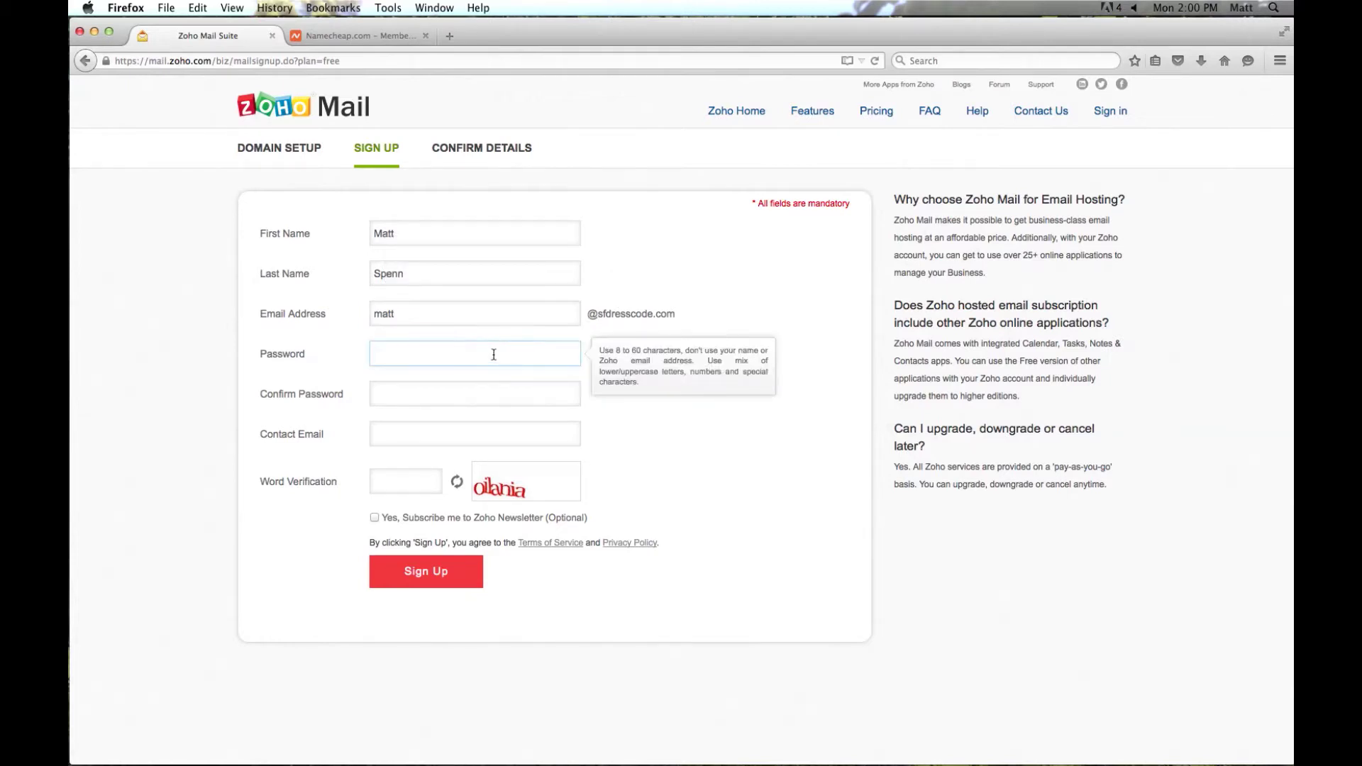
pyautogui.write('••••••••••')
pyautogui.press('Tab')
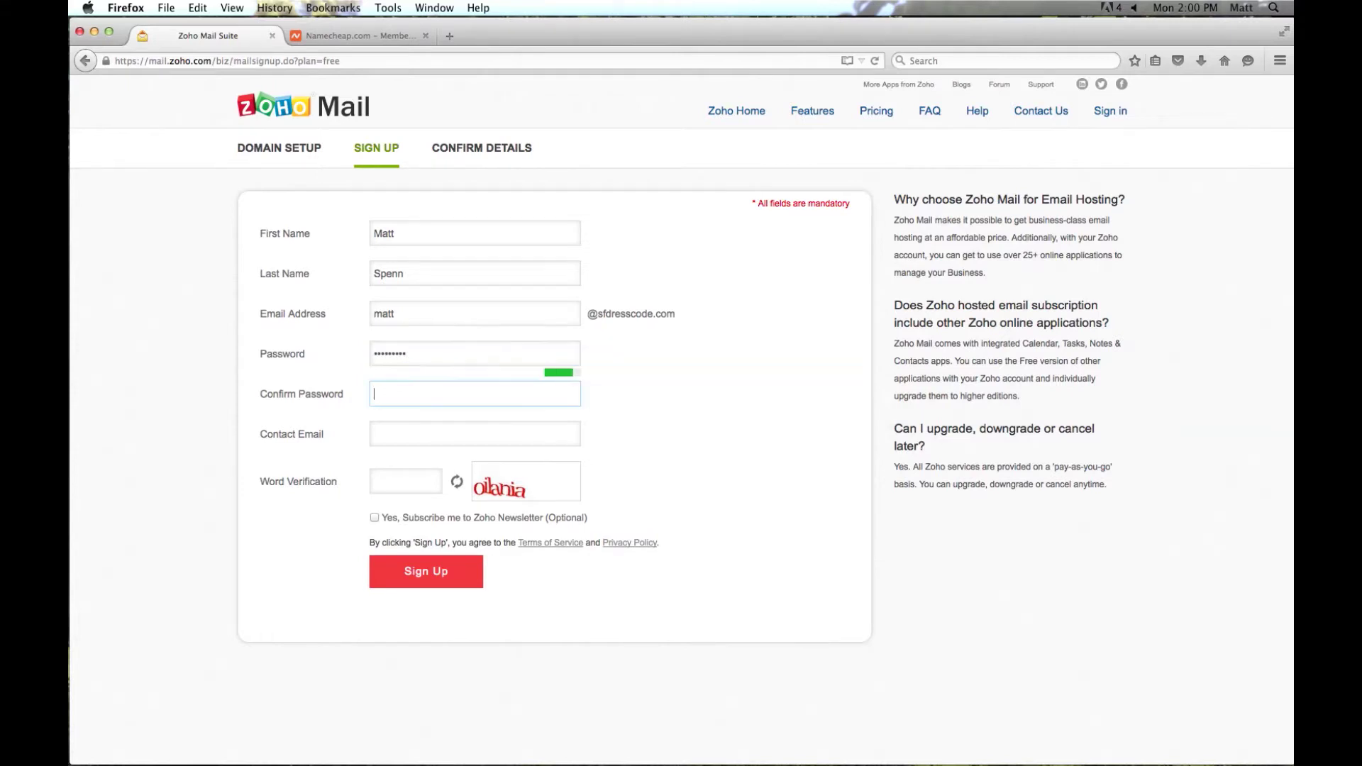
pyautogui.write('••••••••••')
# - Fill in the contact e-mail and the verification word, then submit the sign-up
pyautogui.click(539, 438)
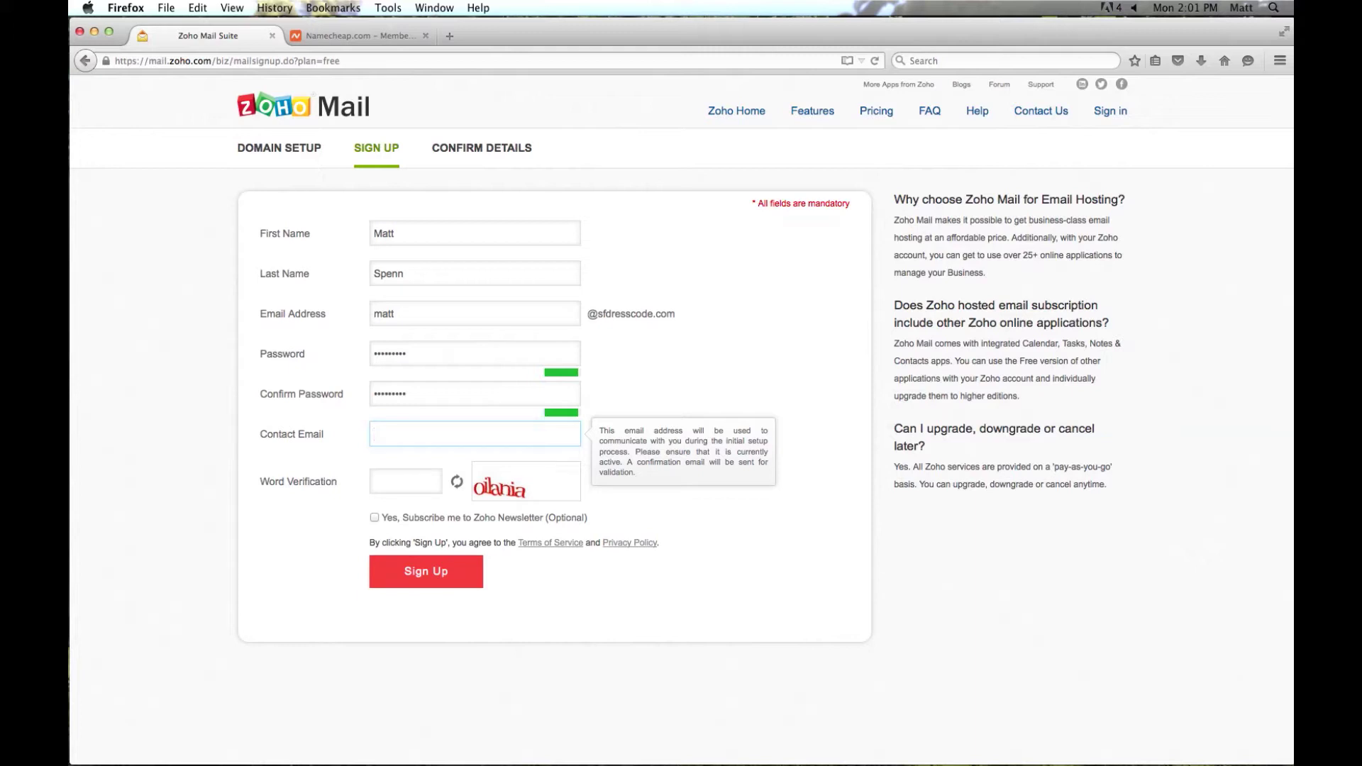
pyautogui.click(405, 481)
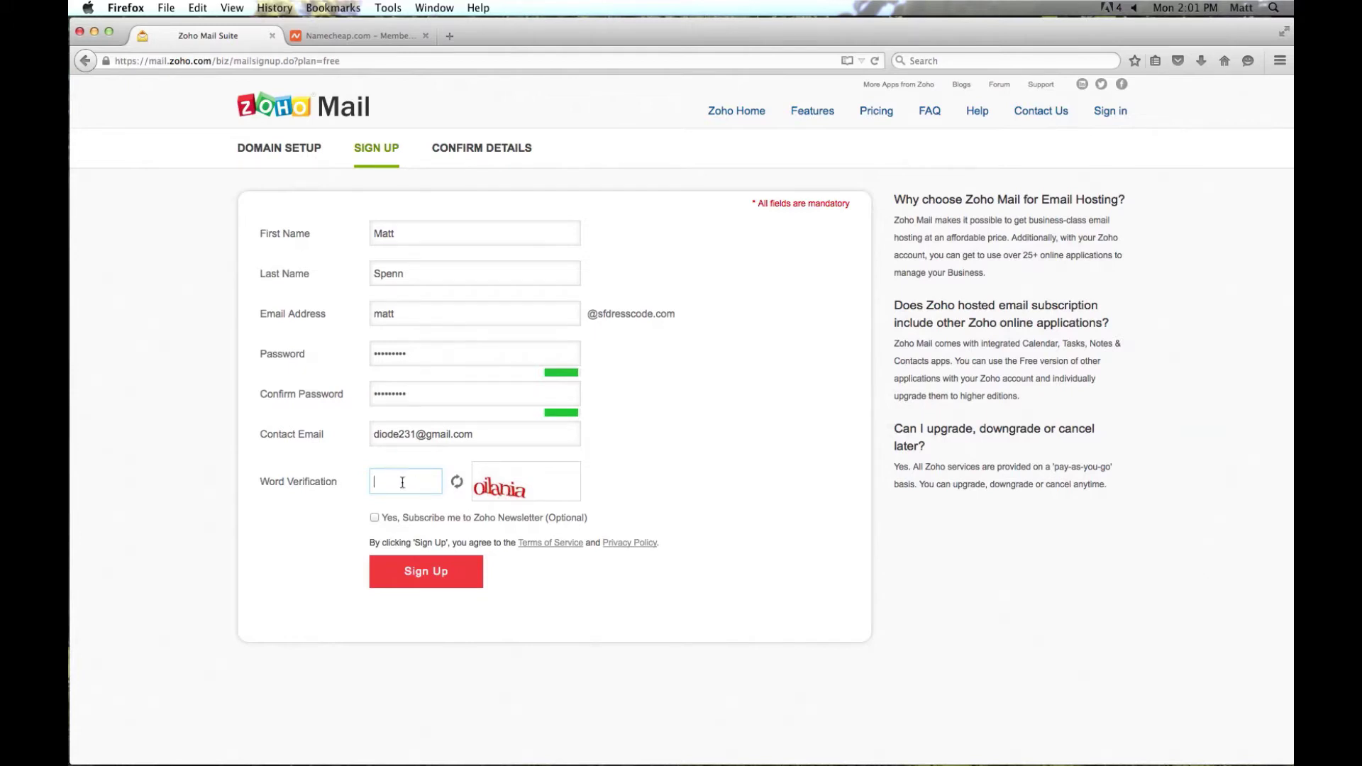
pyautogui.write('oilania')
pyautogui.click(424, 574)
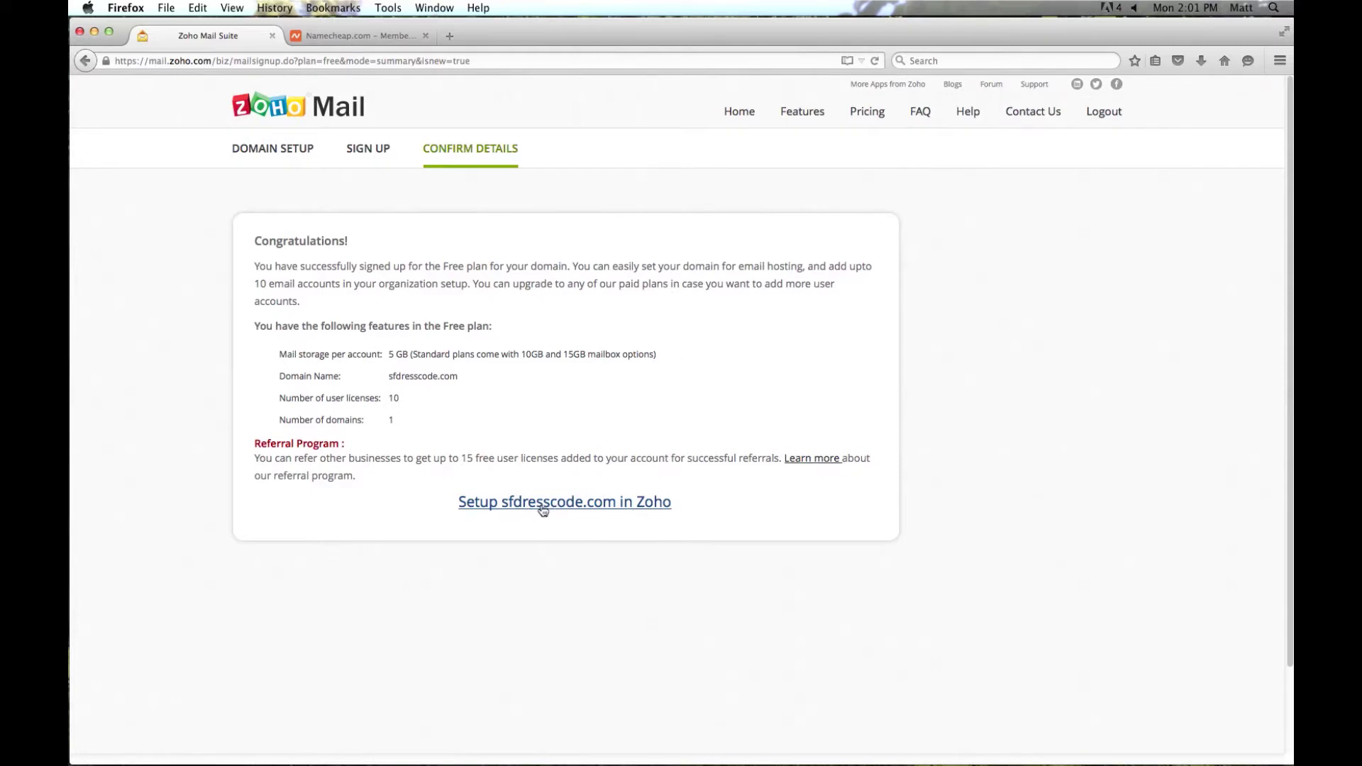
# - Start the sfdresscode.com setup to show its CNAME verification record
pyautogui.click(589, 505)
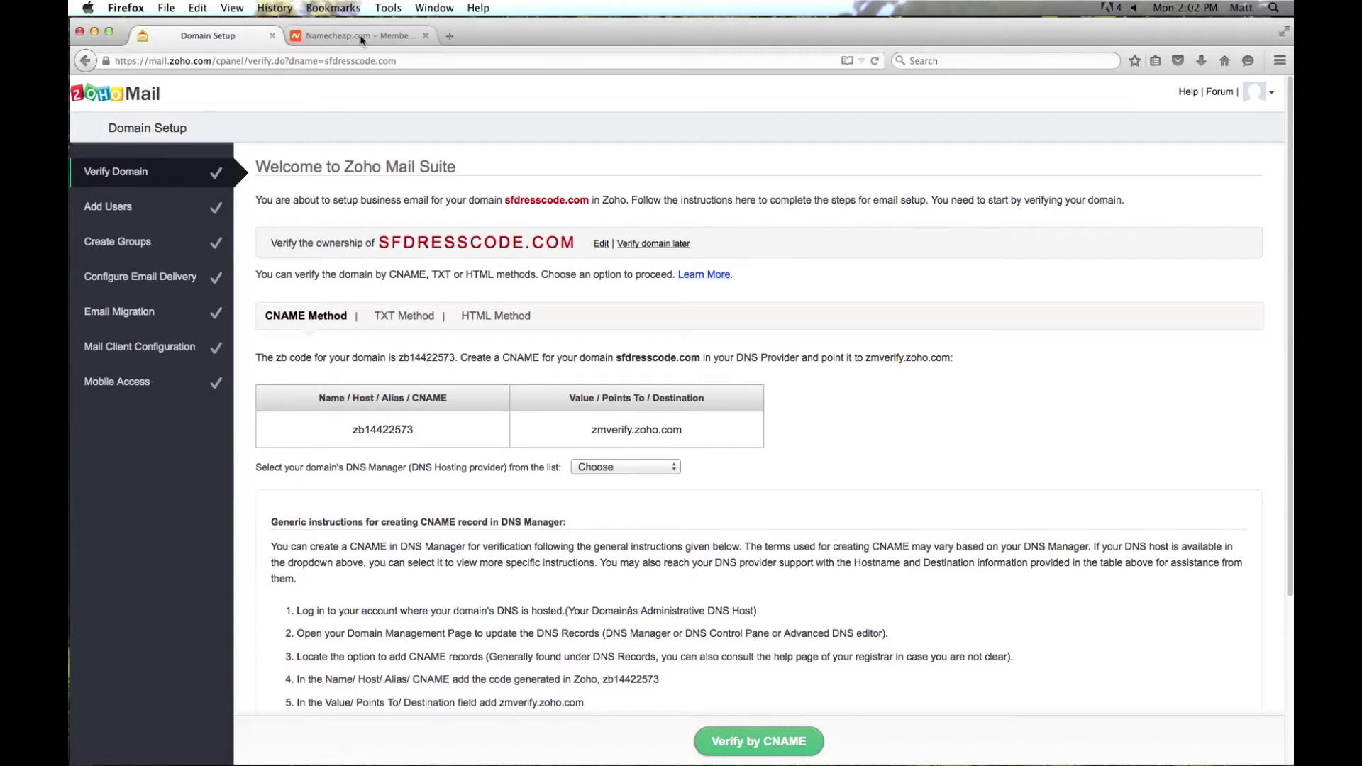
# - Open all host records for sfdresscode.com in Namecheap and make the first sub-domain CNAME (Alias)
pyautogui.click(361, 37)
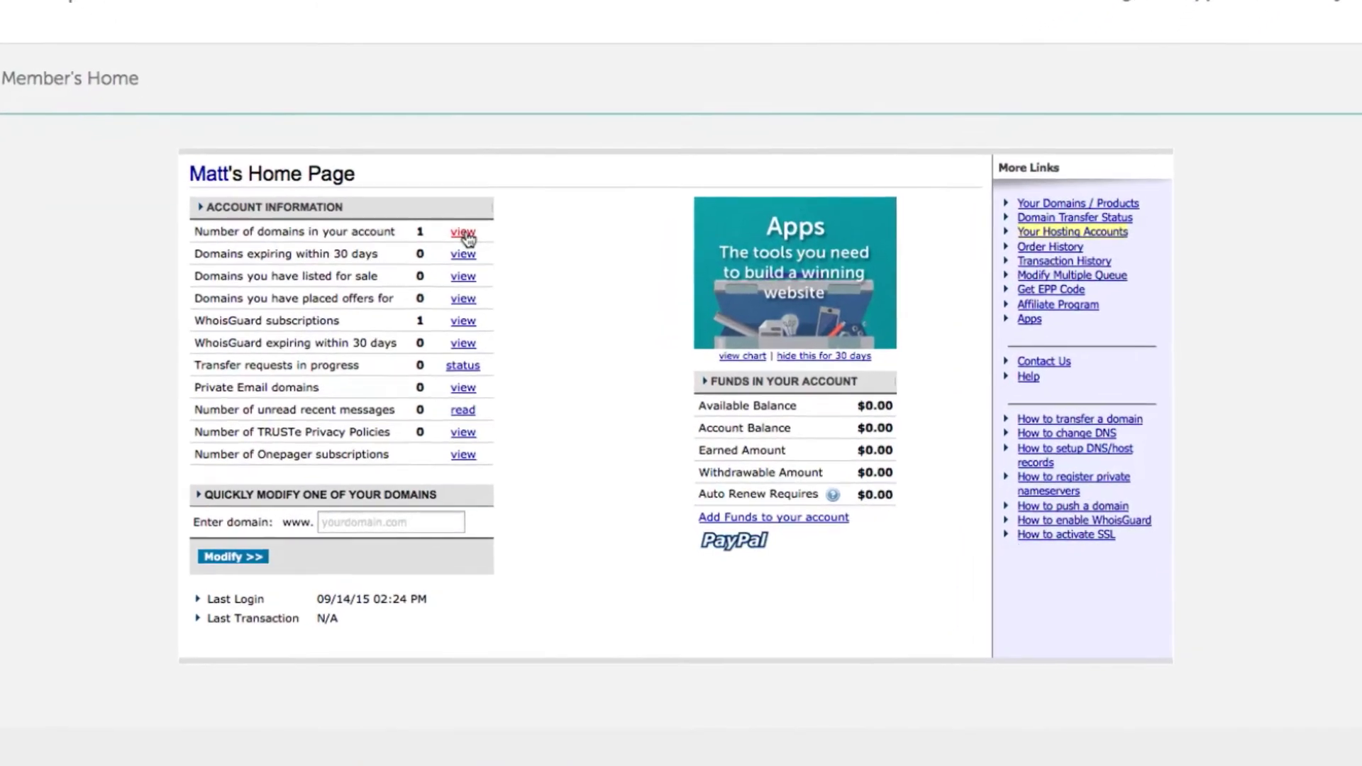
pyautogui.click(447, 210)
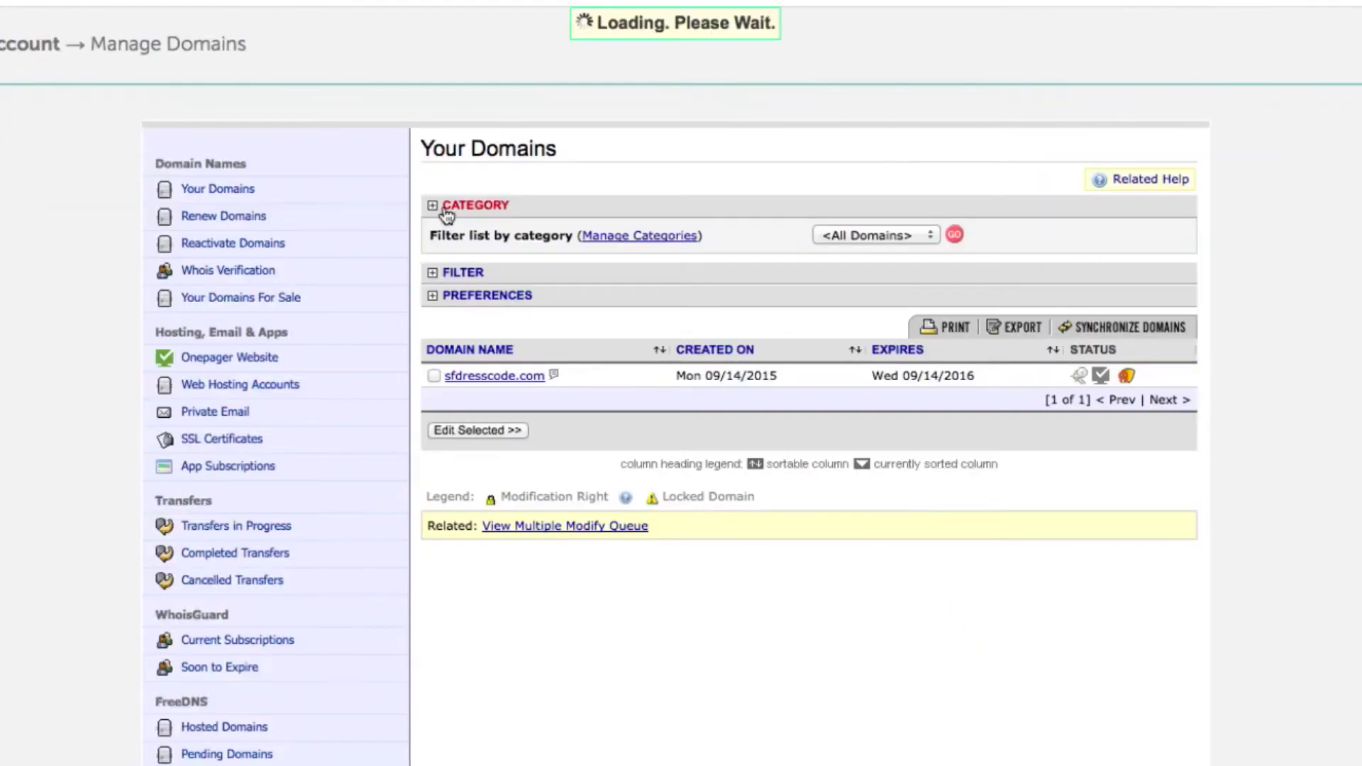
pyautogui.click(494, 376)
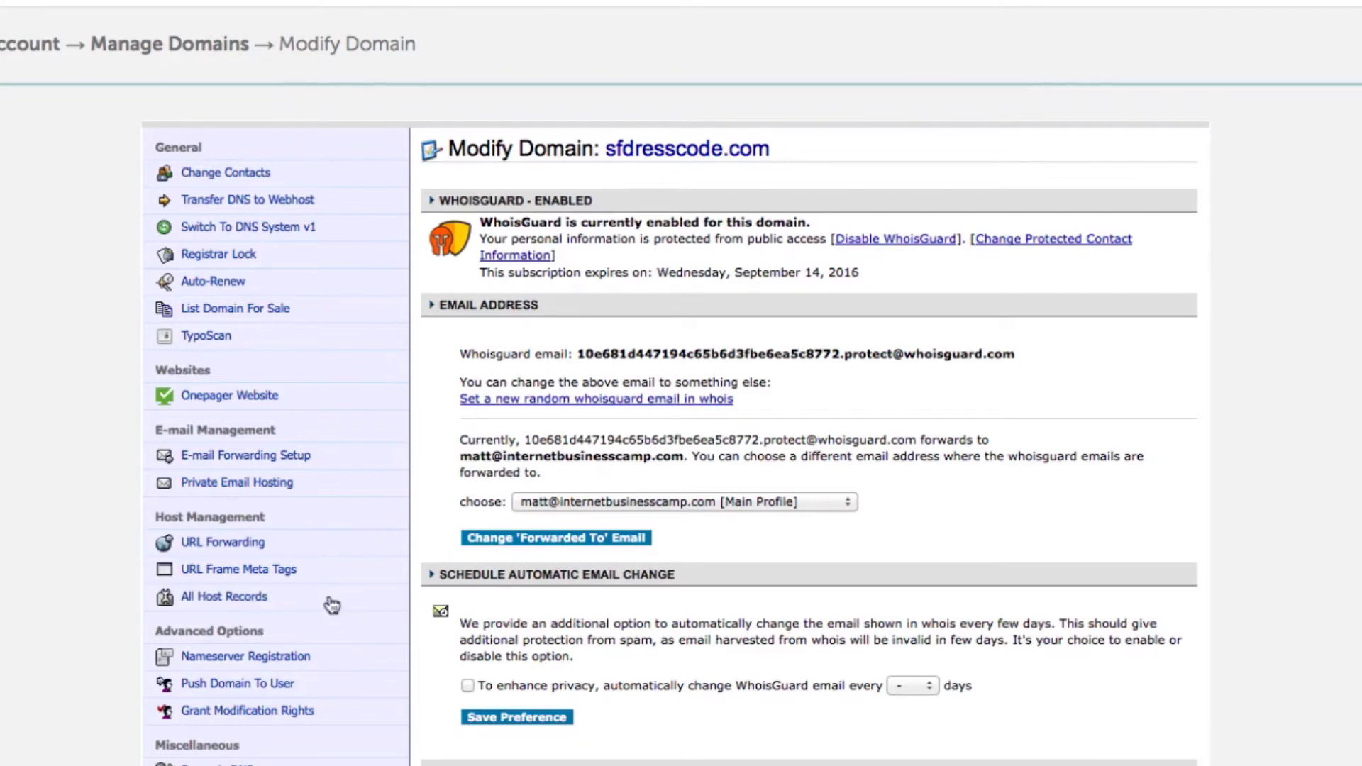
pyautogui.click(225, 605)
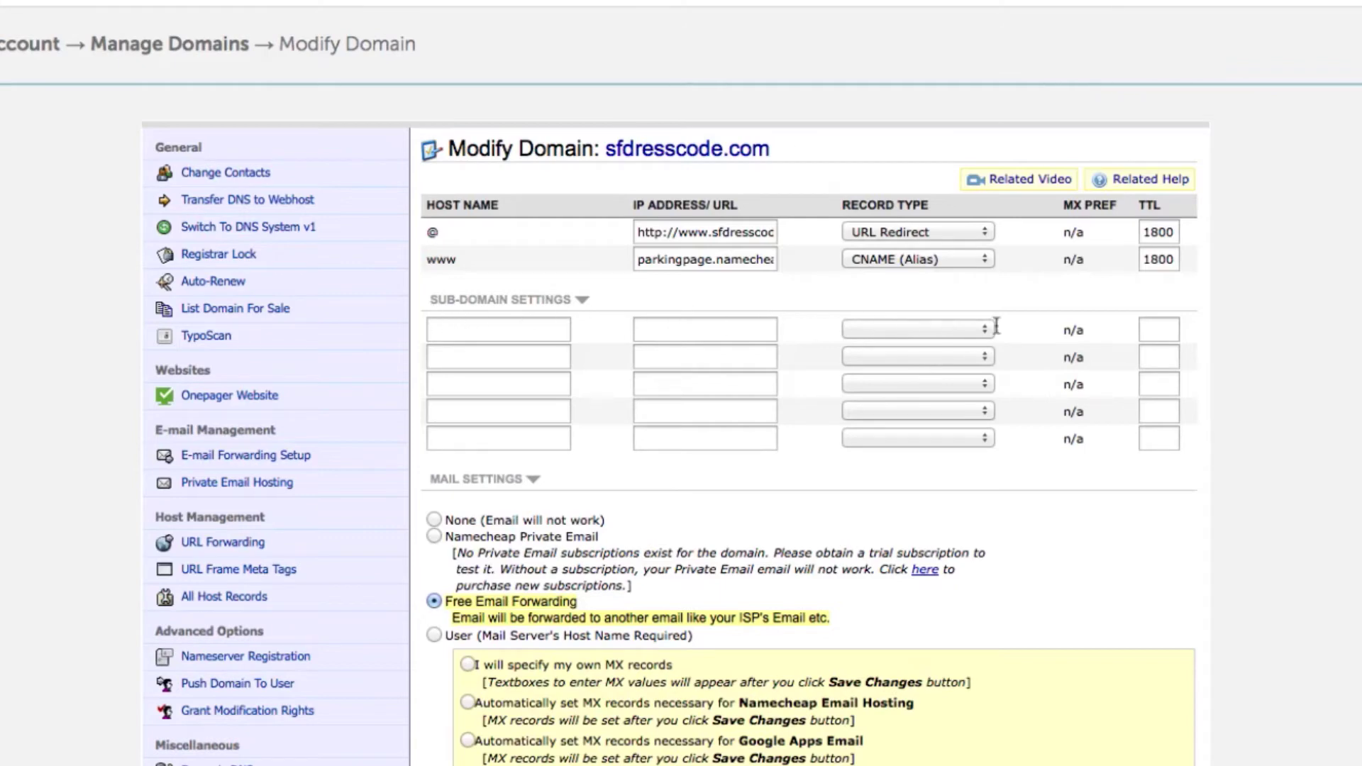
pyautogui.click(946, 331)
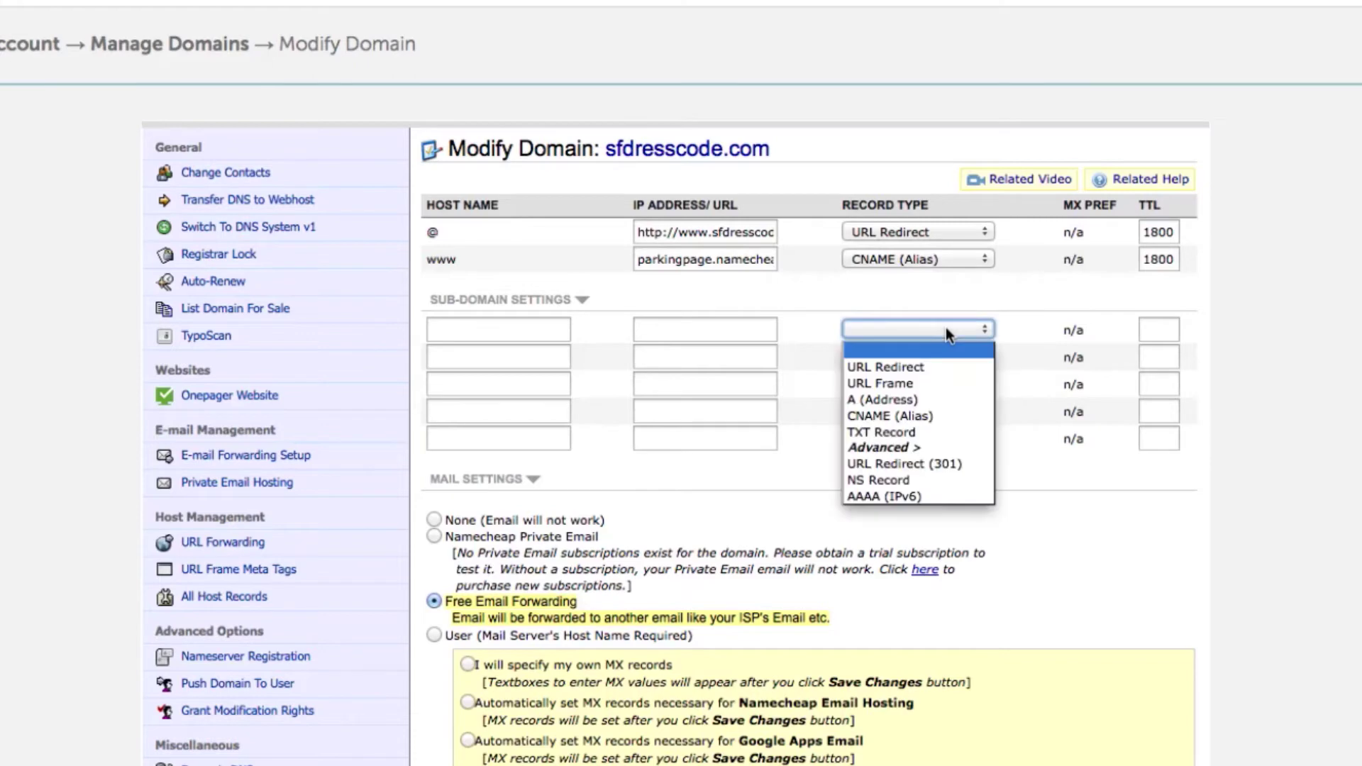
pyautogui.click(940, 417)
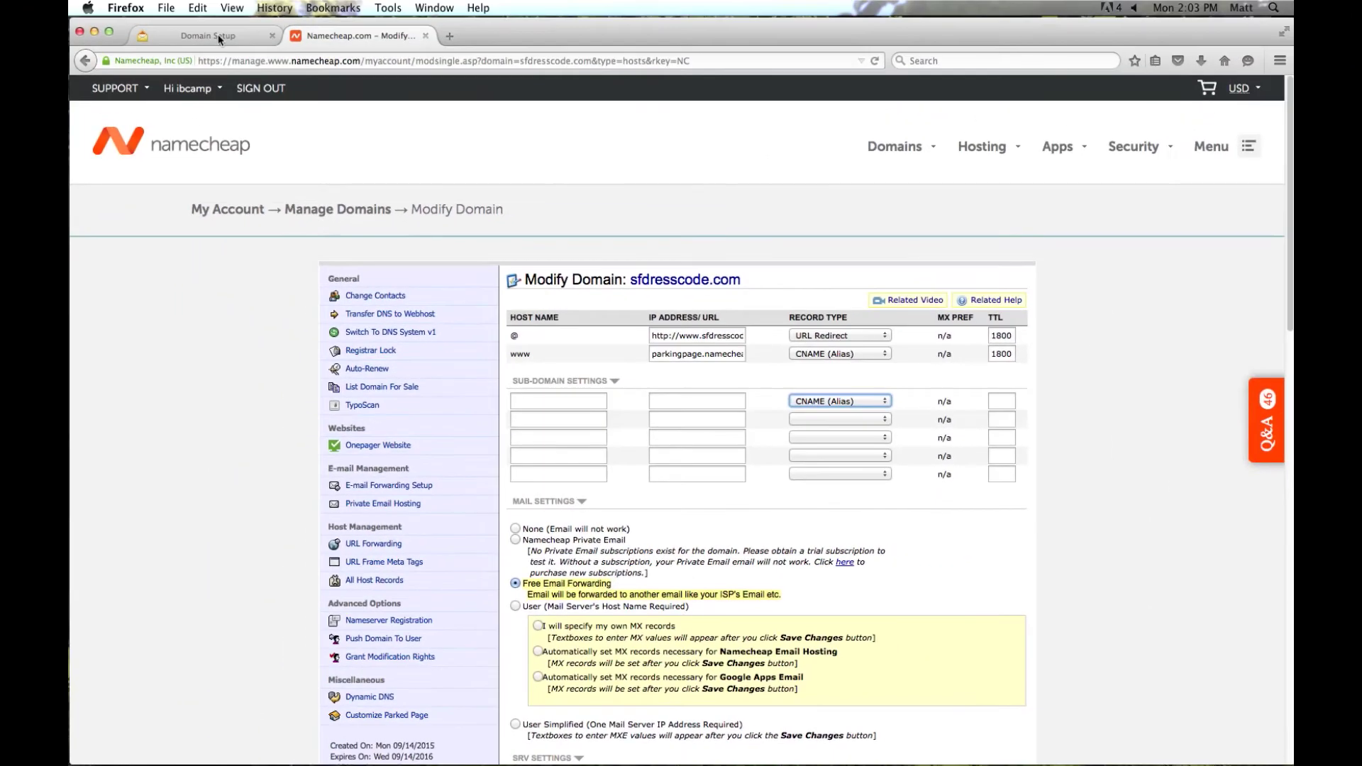
# - Copy the host name zb14422573 from Zoho into the first sub-domain record
pyautogui.click(198, 36)
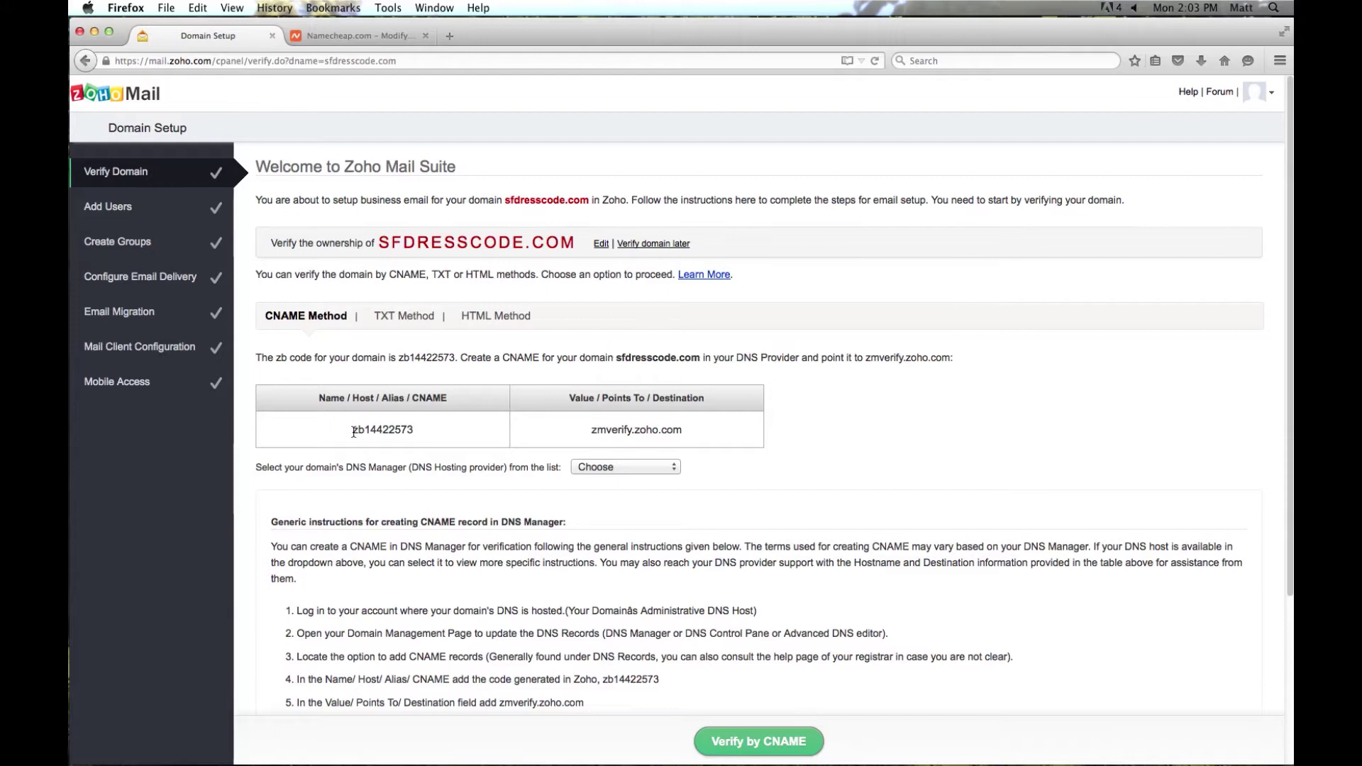
pyautogui.moveTo(352, 429); pyautogui.dragTo(412, 430)
pyautogui.press('super+c')
pyautogui.click(376, 36)
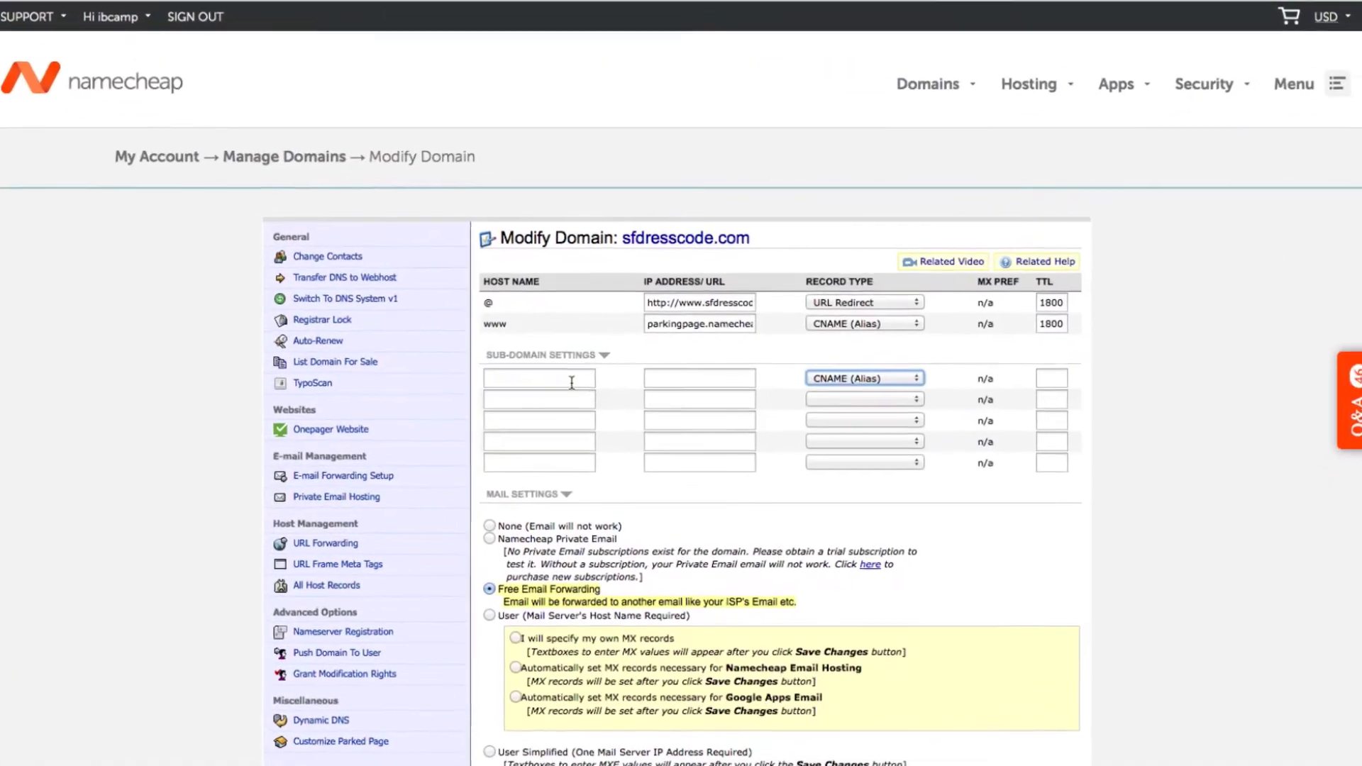
pyautogui.click(585, 401)
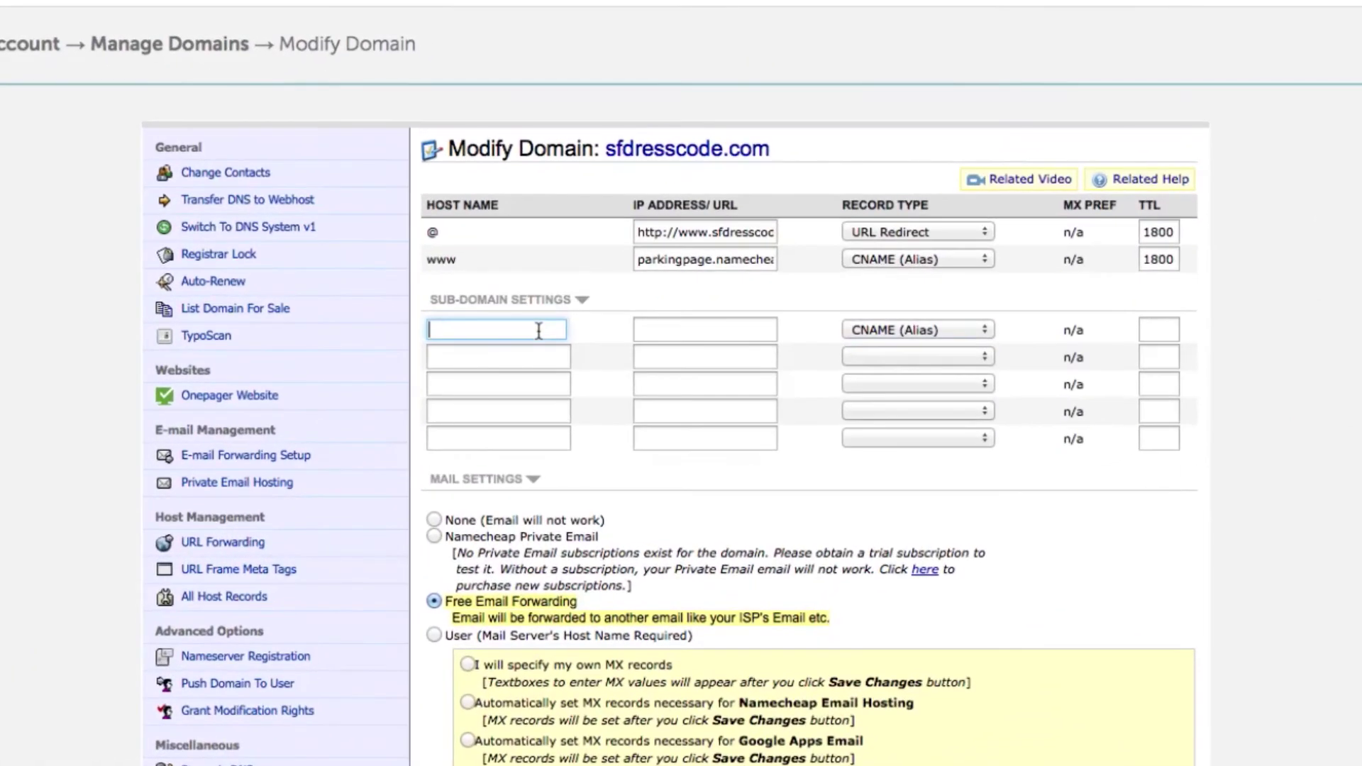
pyautogui.press('super+v')
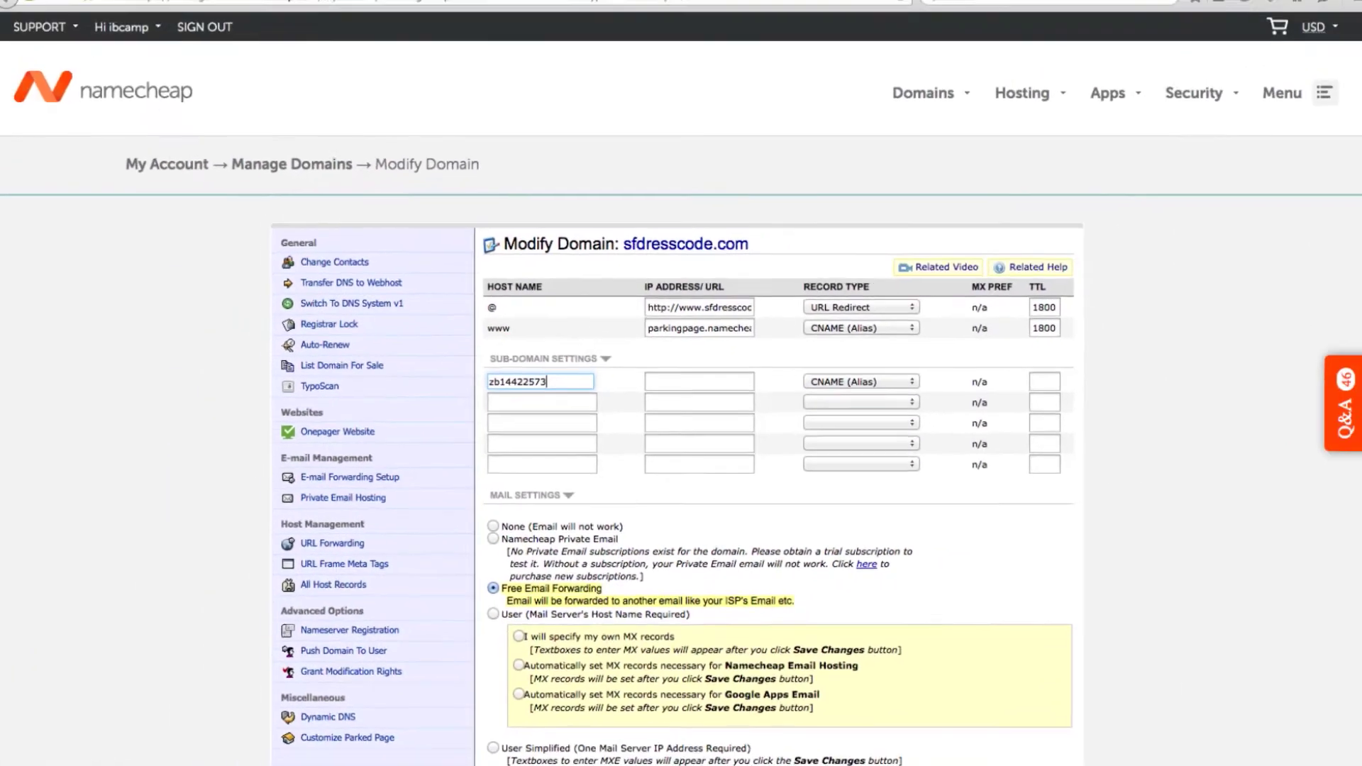
# - Copy zmverify.zoho.com from Zoho in as the CNAME record's target
pyautogui.click(227, 35)
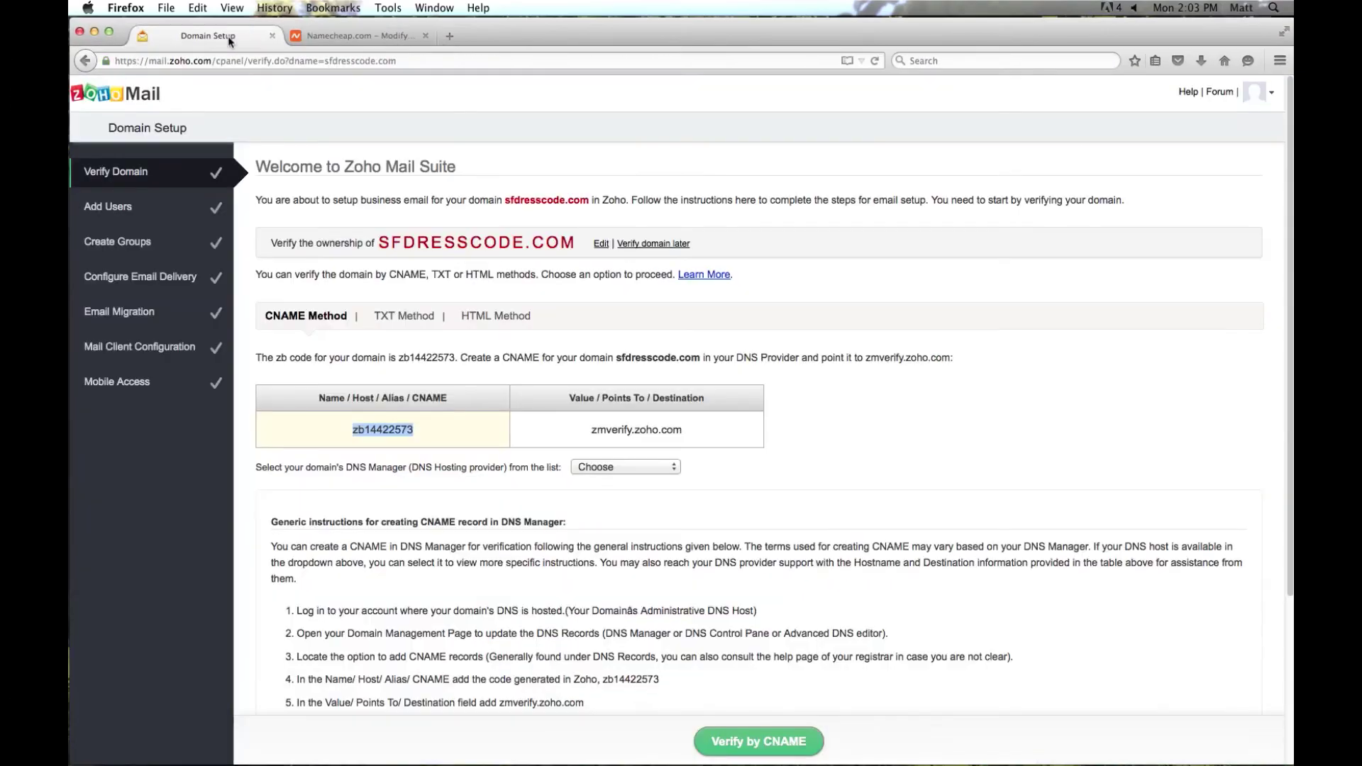
pyautogui.click(589, 430)
pyautogui.press('super+c')
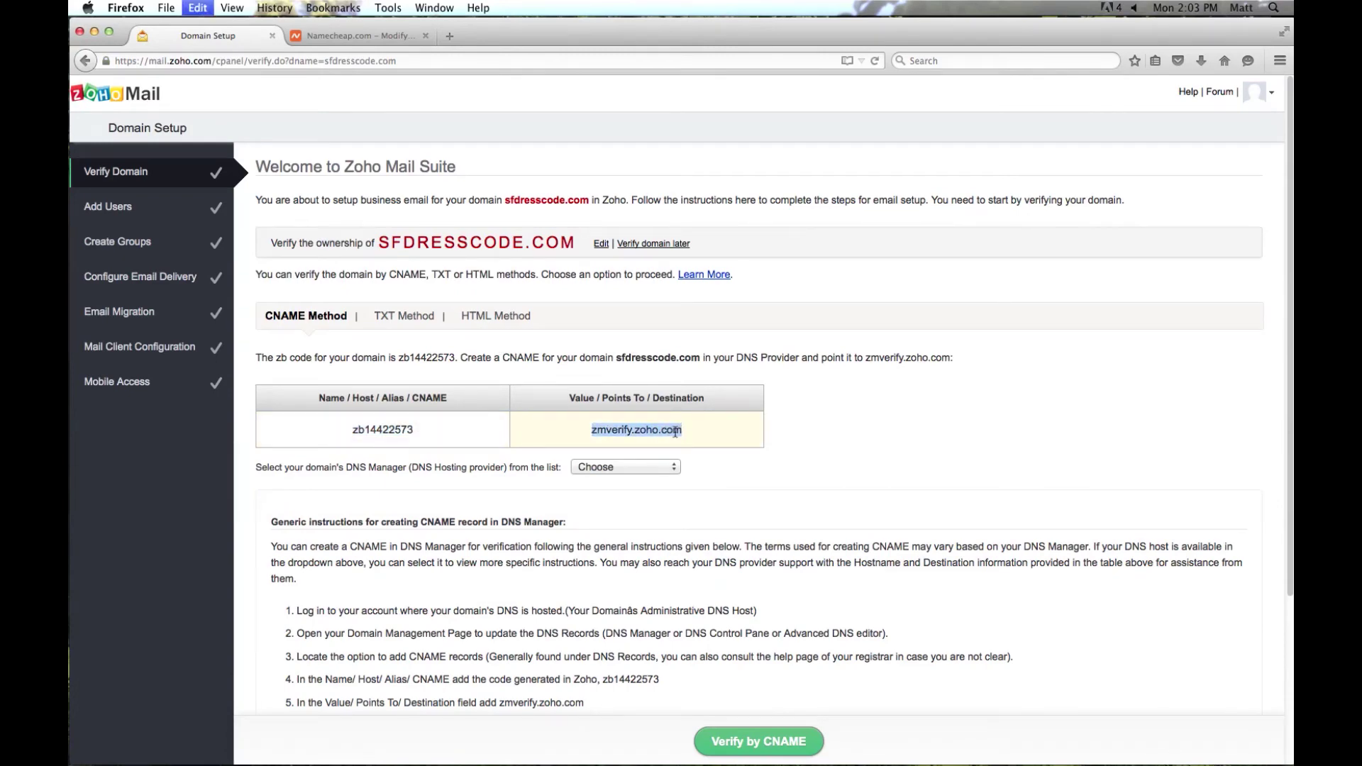
pyautogui.click(375, 36)
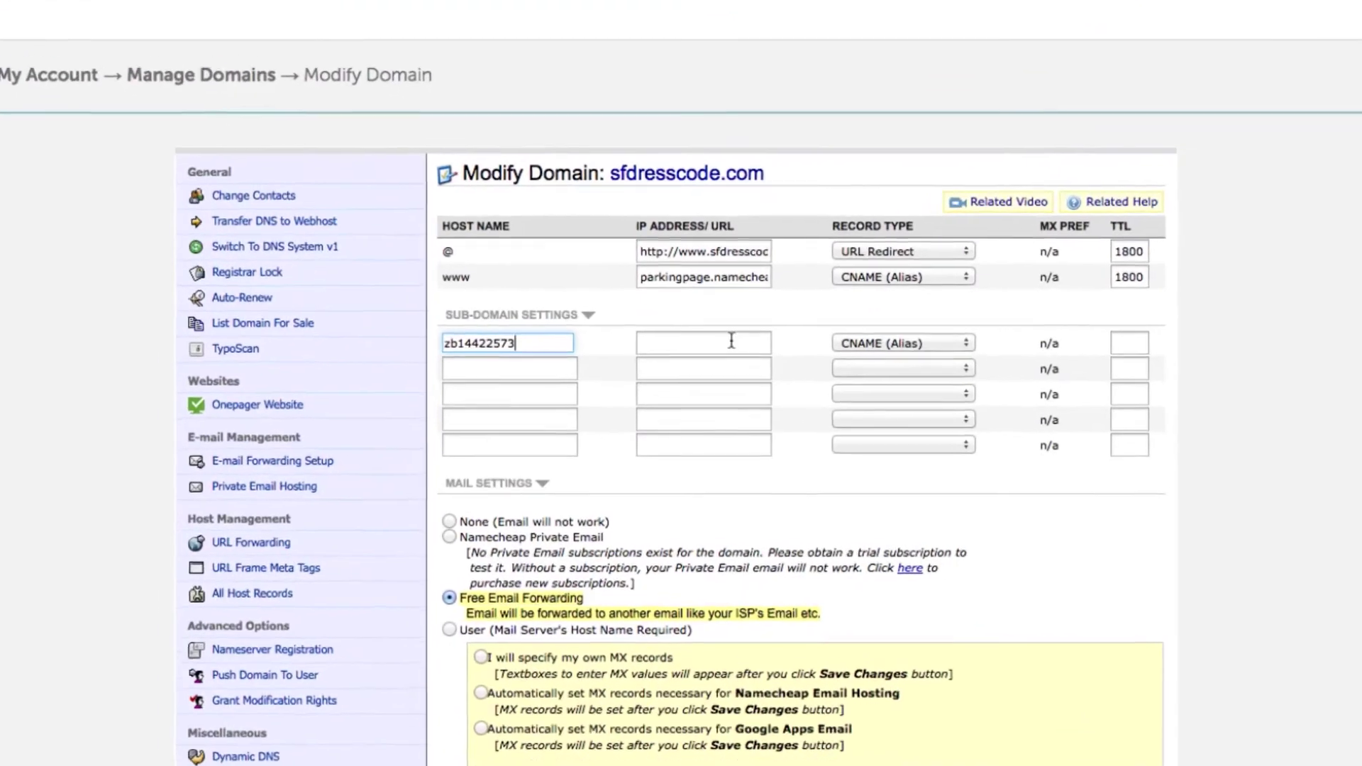
pyautogui.click(718, 396)
pyautogui.press('super+v')
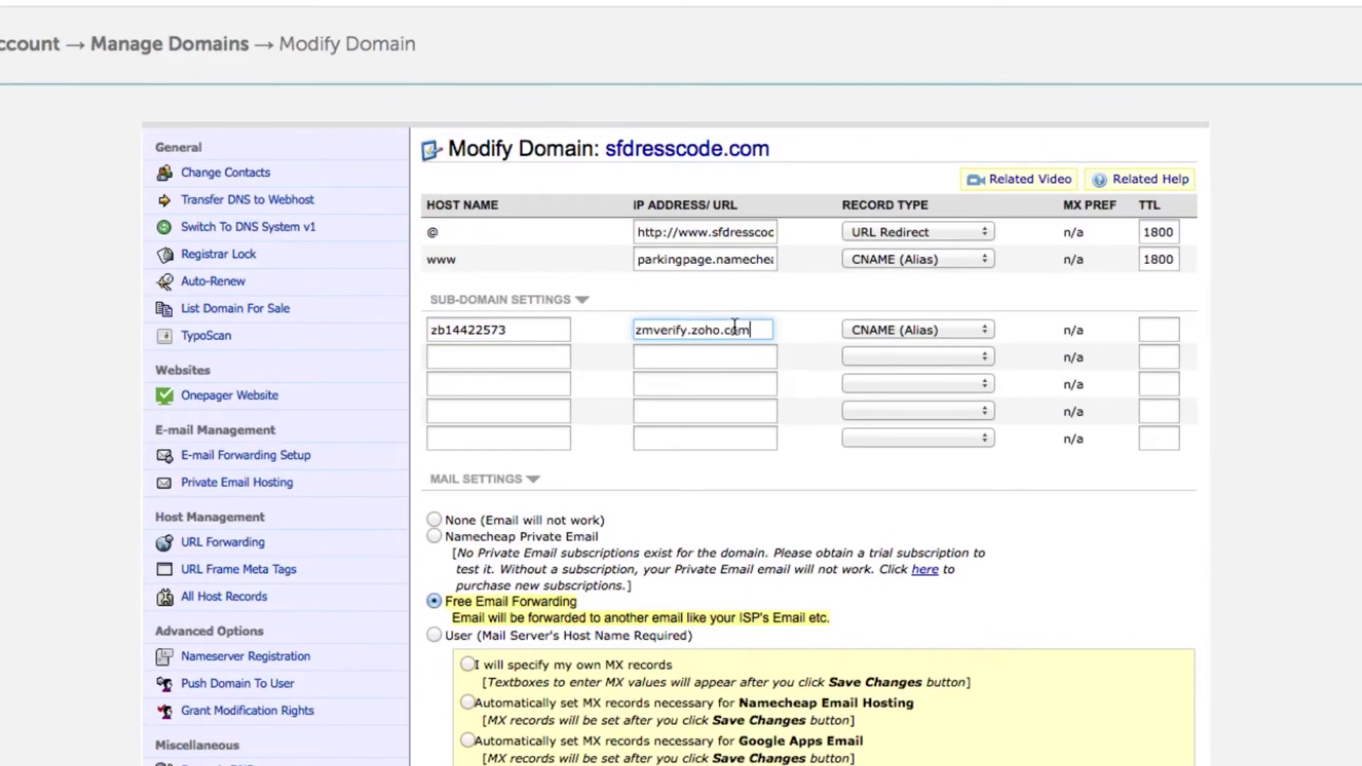
pyautogui.click(1103, 321)
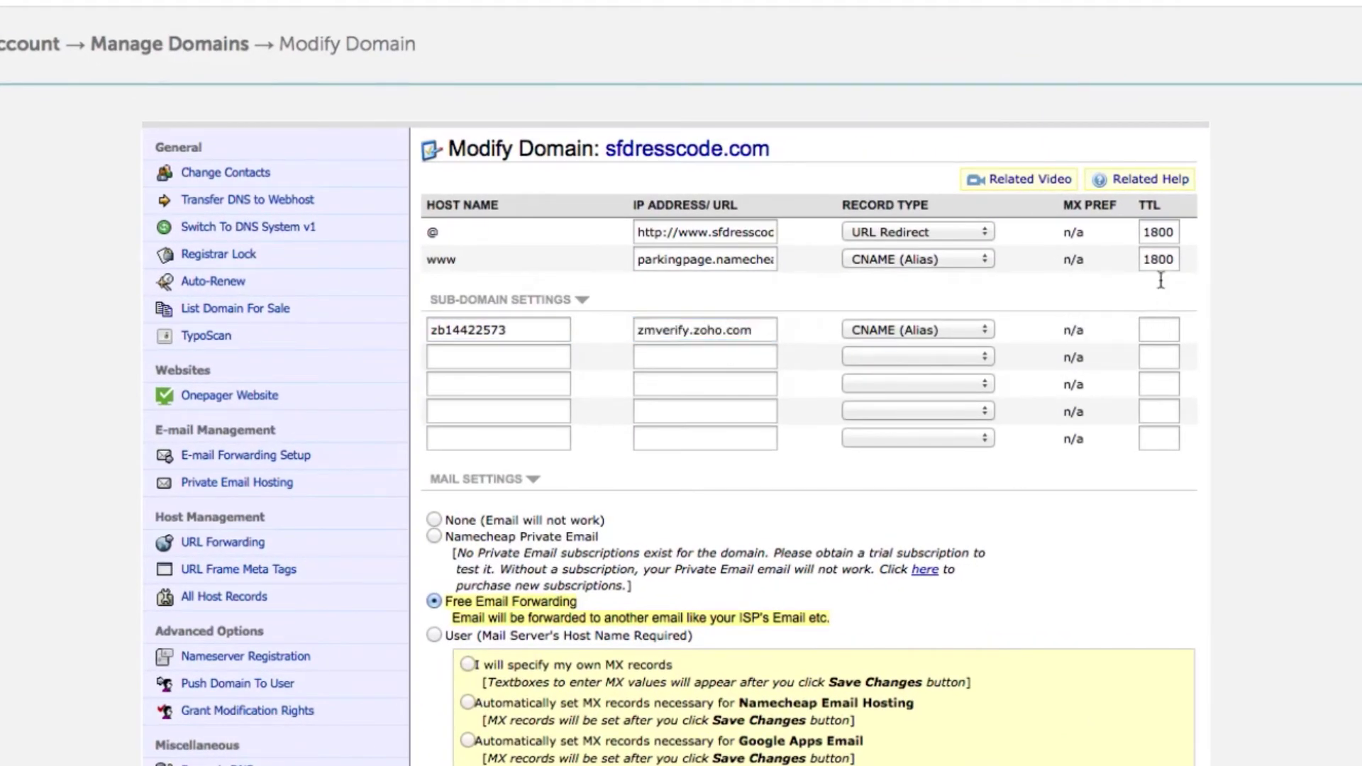
# - Set the record's TTL to 300 and save the host records
pyautogui.click(1159, 331)
pyautogui.write('300')
pyautogui.click(1115, 291)
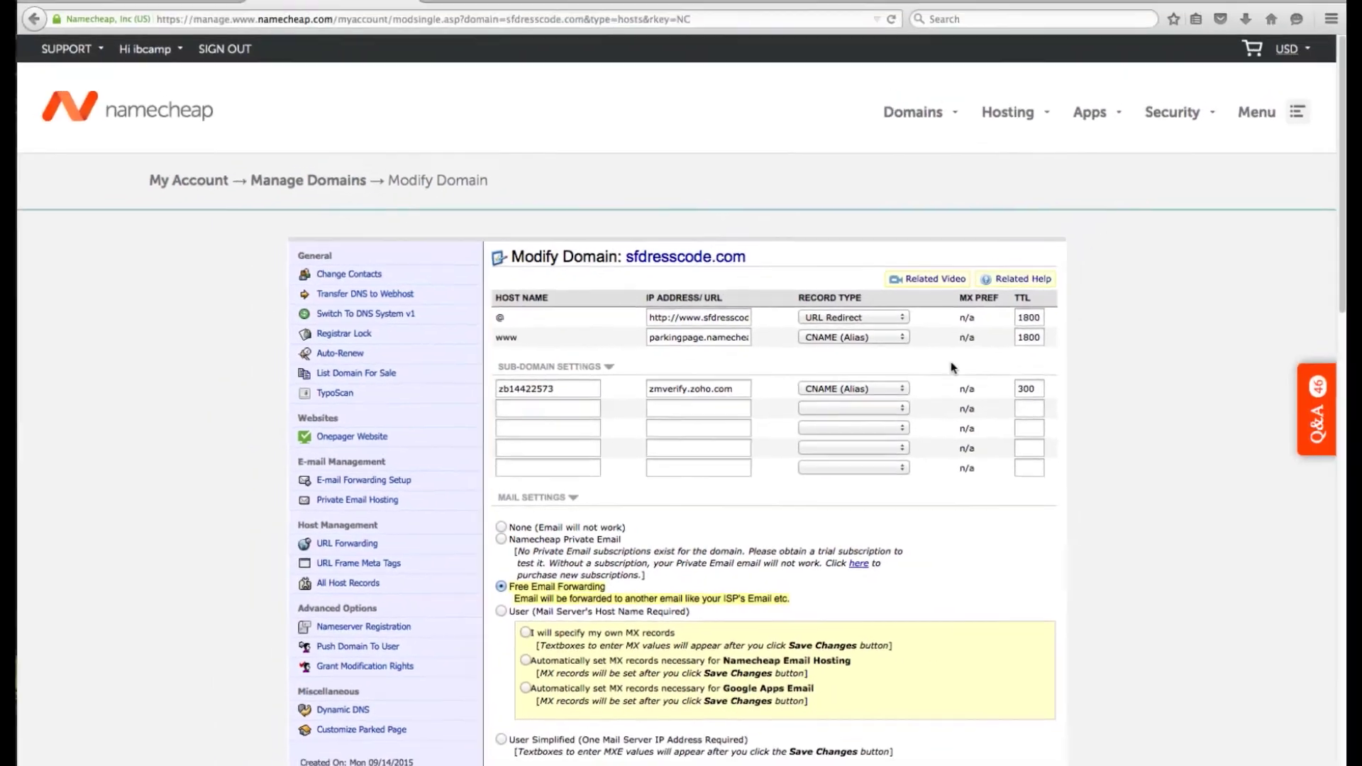
pyautogui.scroll(-5, 952, 368)
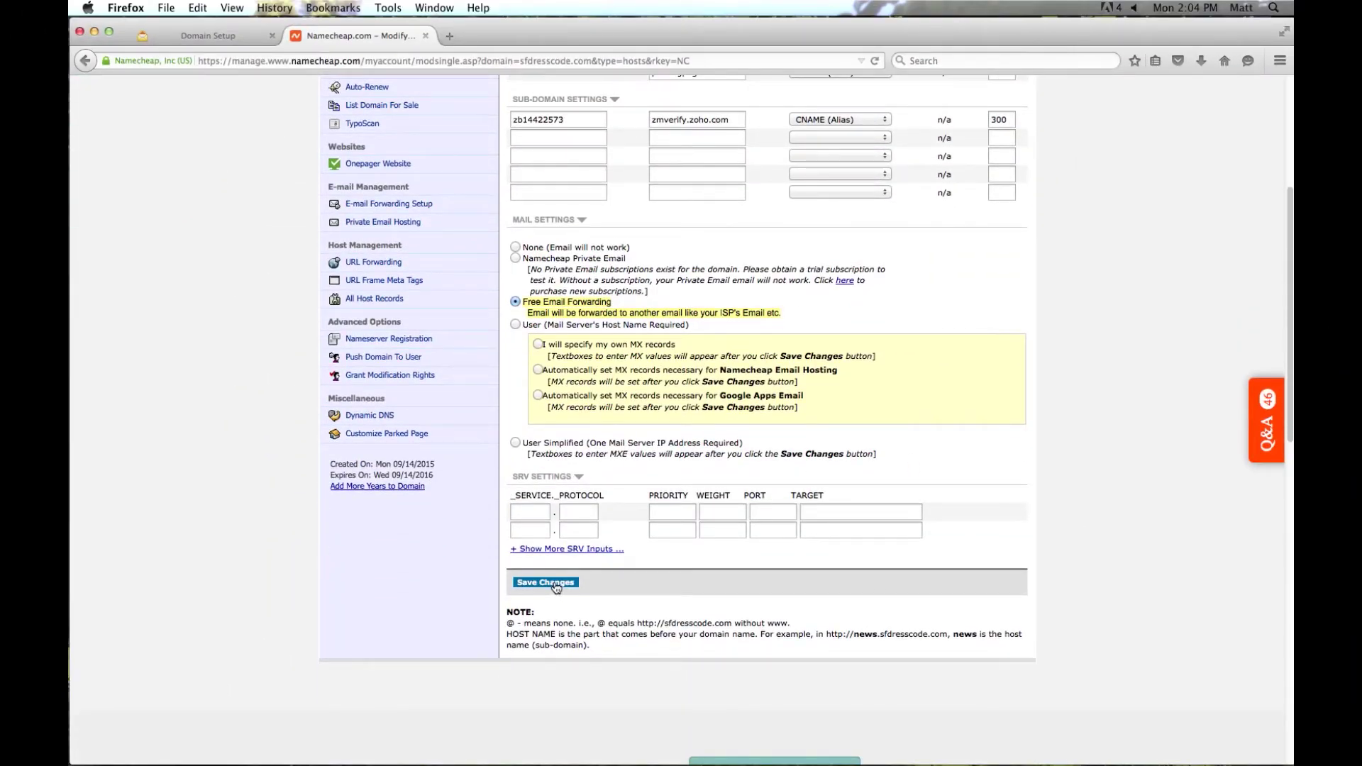
pyautogui.click(556, 583)
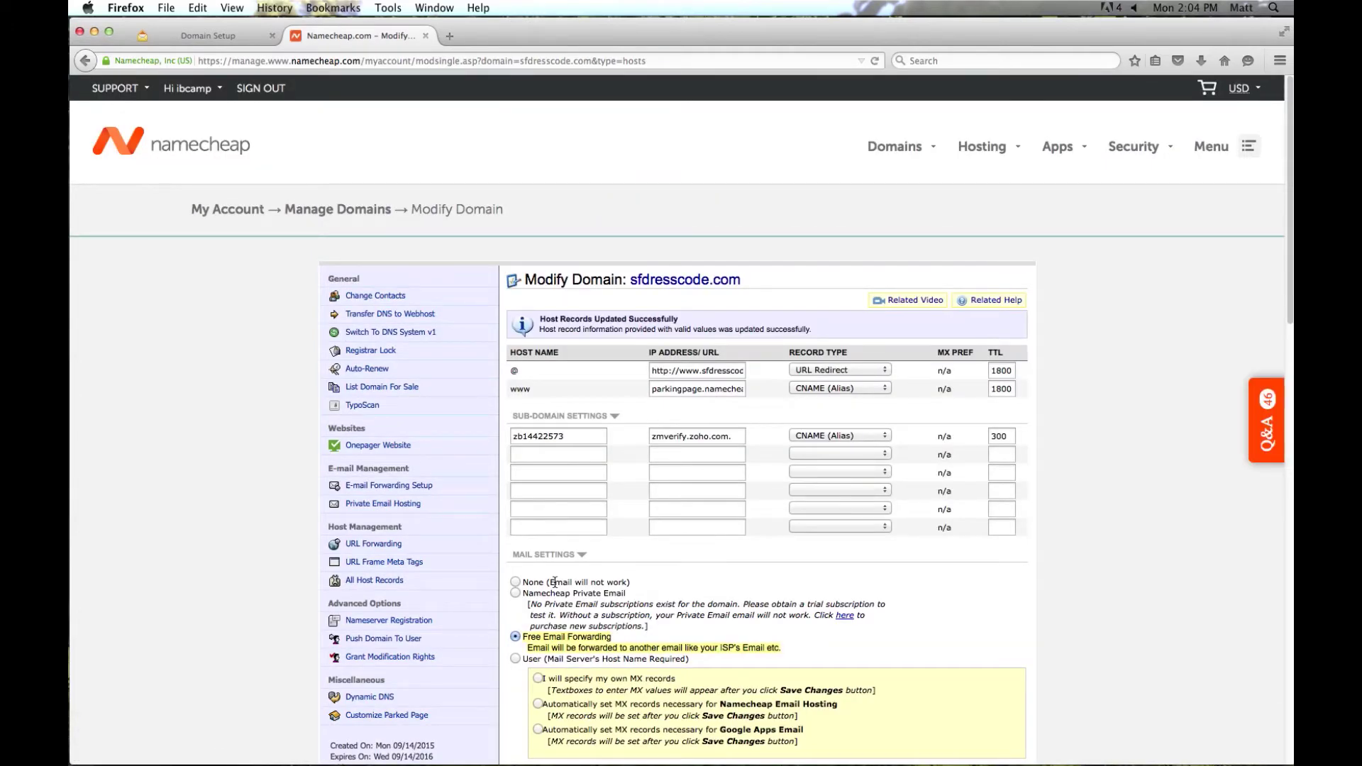
# - Run and confirm the CNAME verification for sfdresscode.com in Zoho's Domain Setup
pyautogui.click(220, 38)
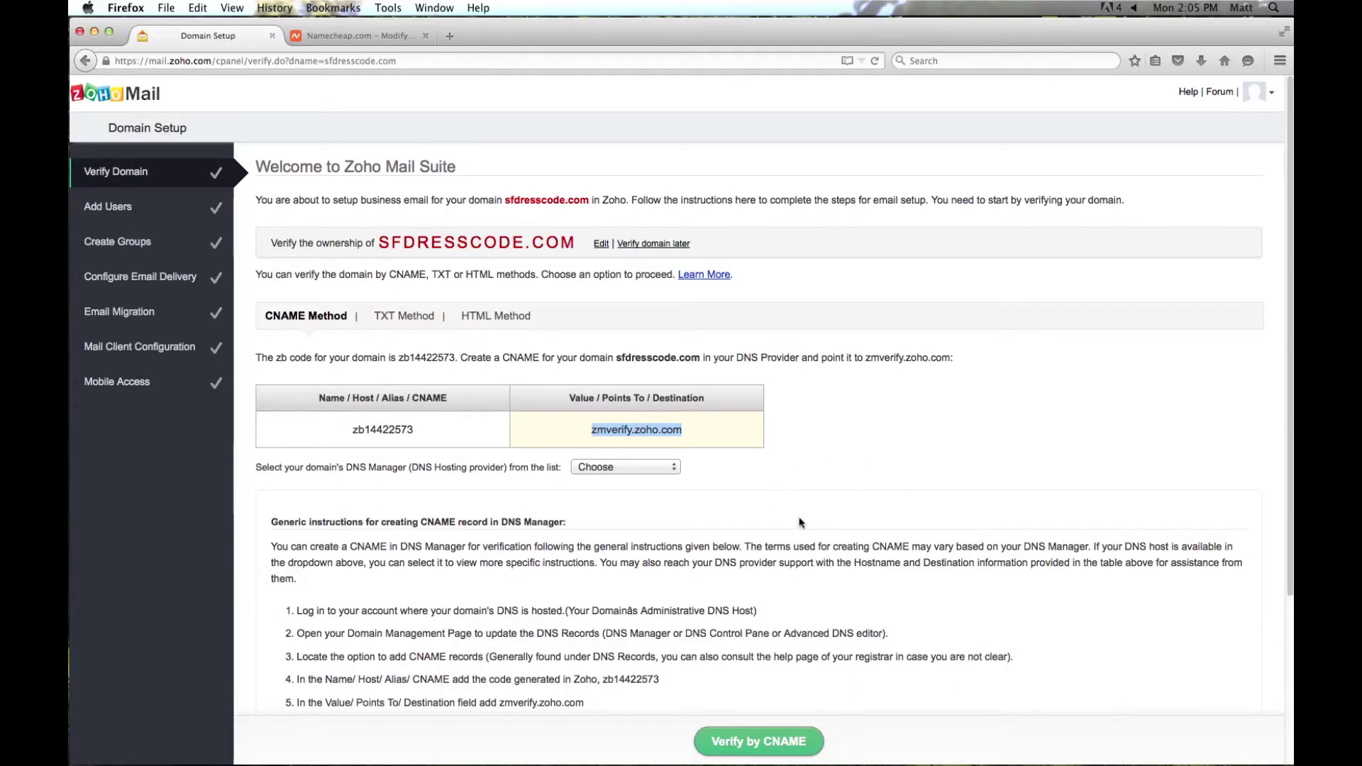
pyautogui.click(767, 742)
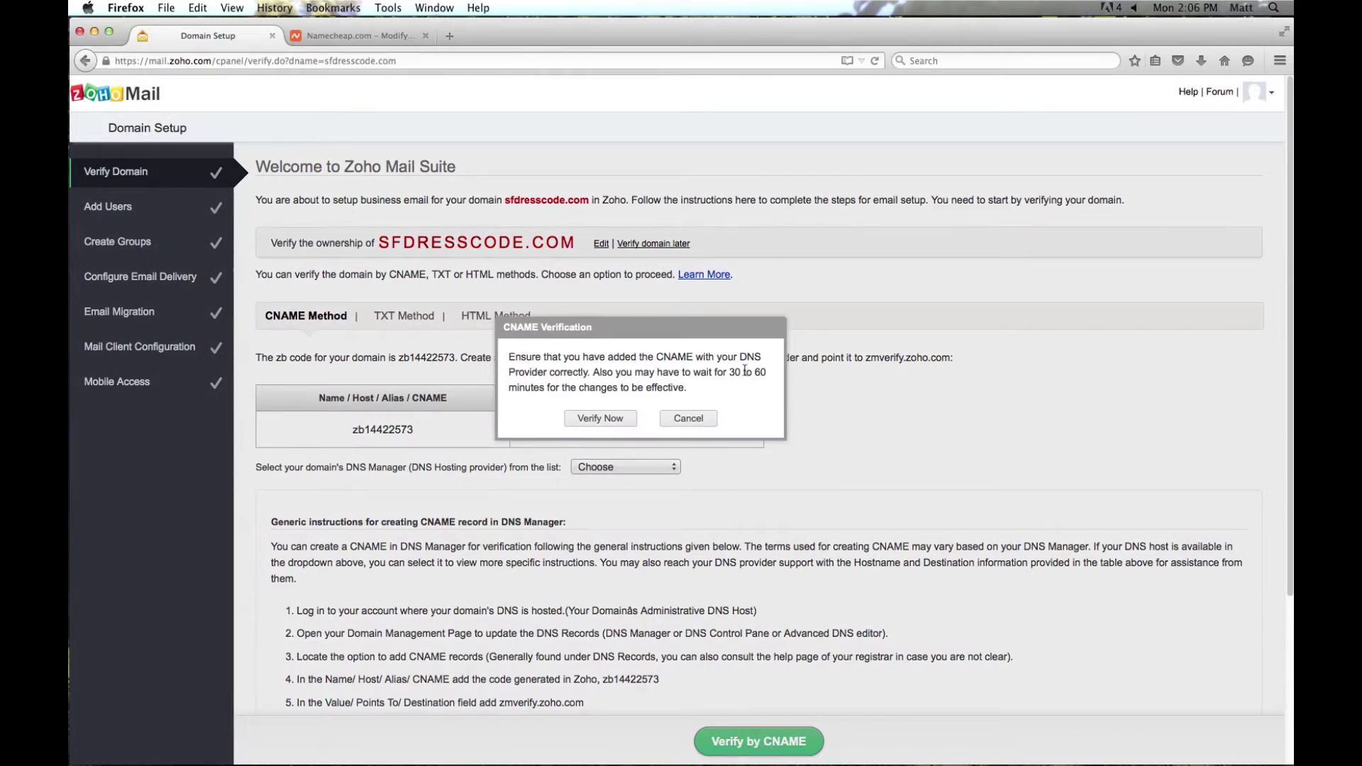
pyautogui.click(601, 419)
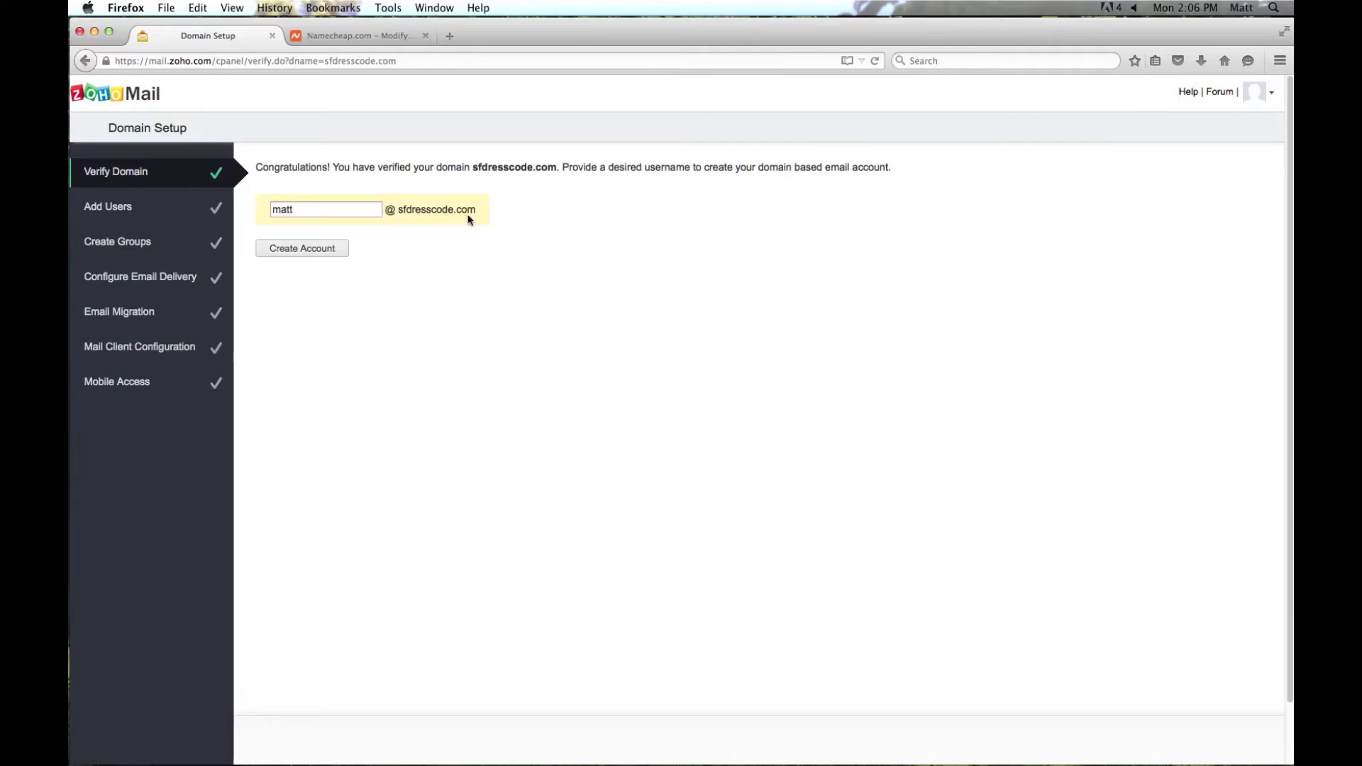
# - Create the domain email account, skip adding users, and proceed to Groups
pyautogui.click(311, 252)
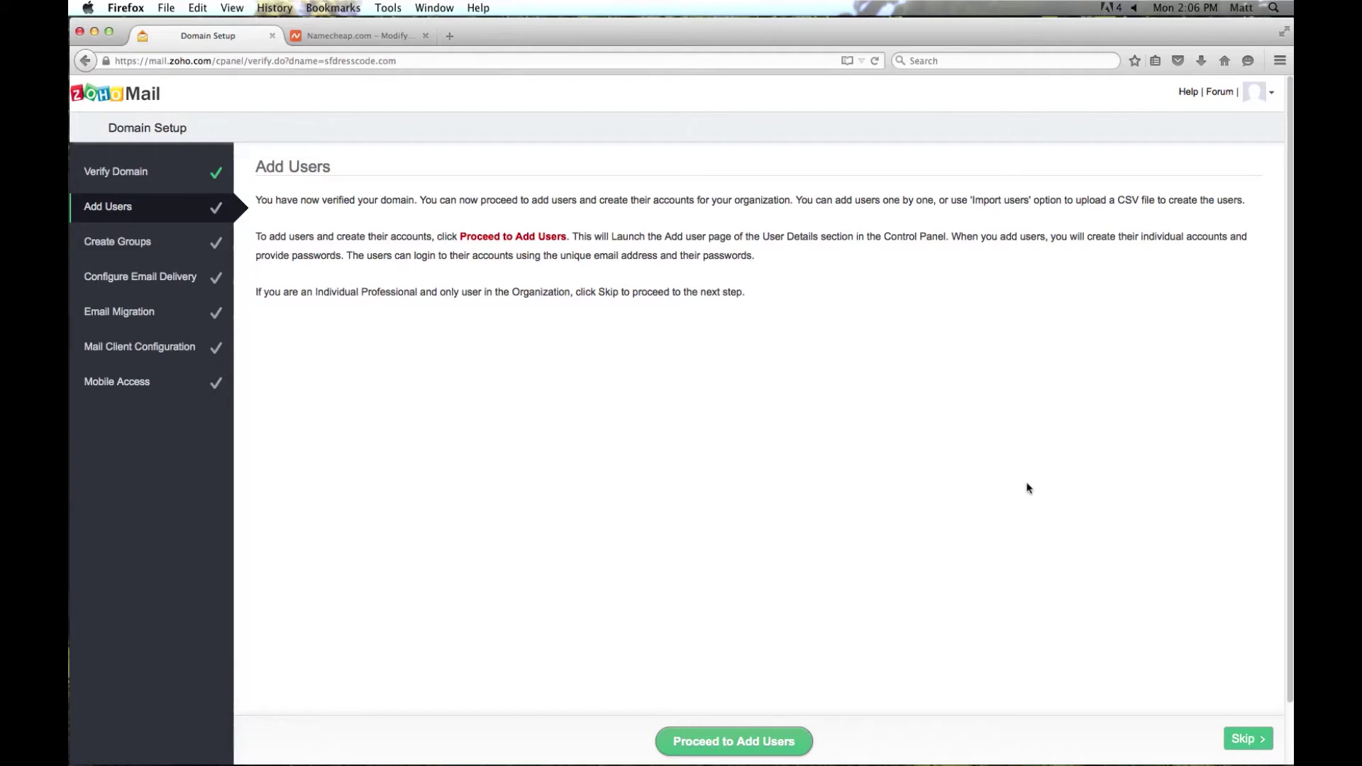
pyautogui.click(1254, 742)
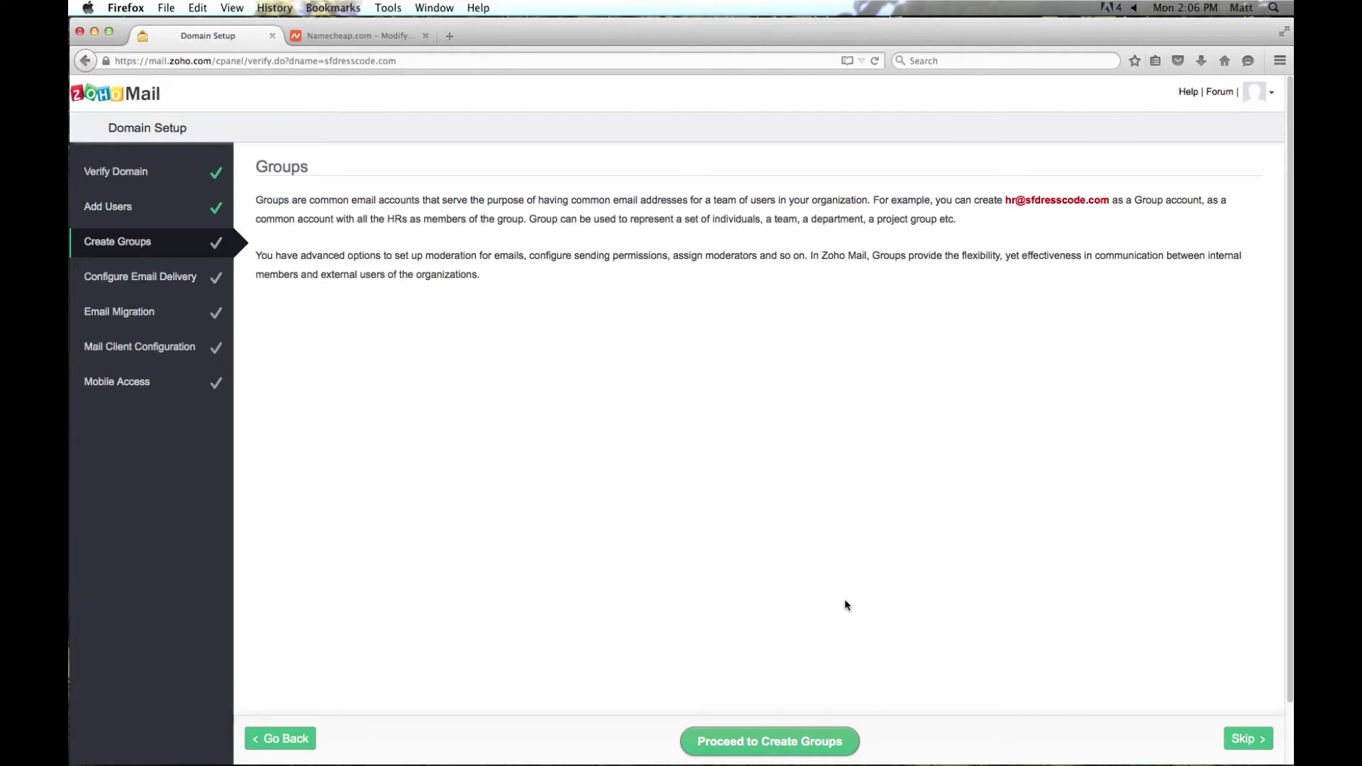
pyautogui.click(780, 749)
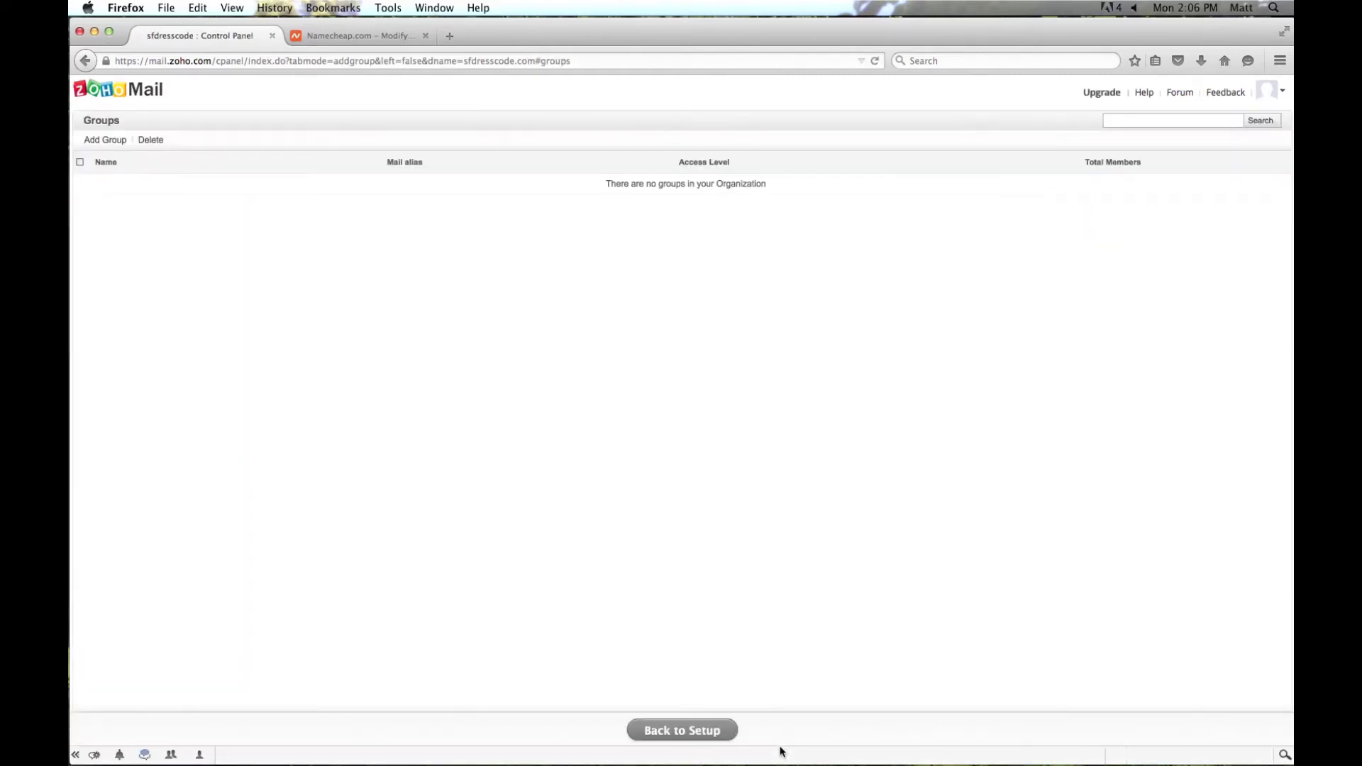
# - Create a new group named Info with its sfdresscode.com group address
pyautogui.click(104, 141)
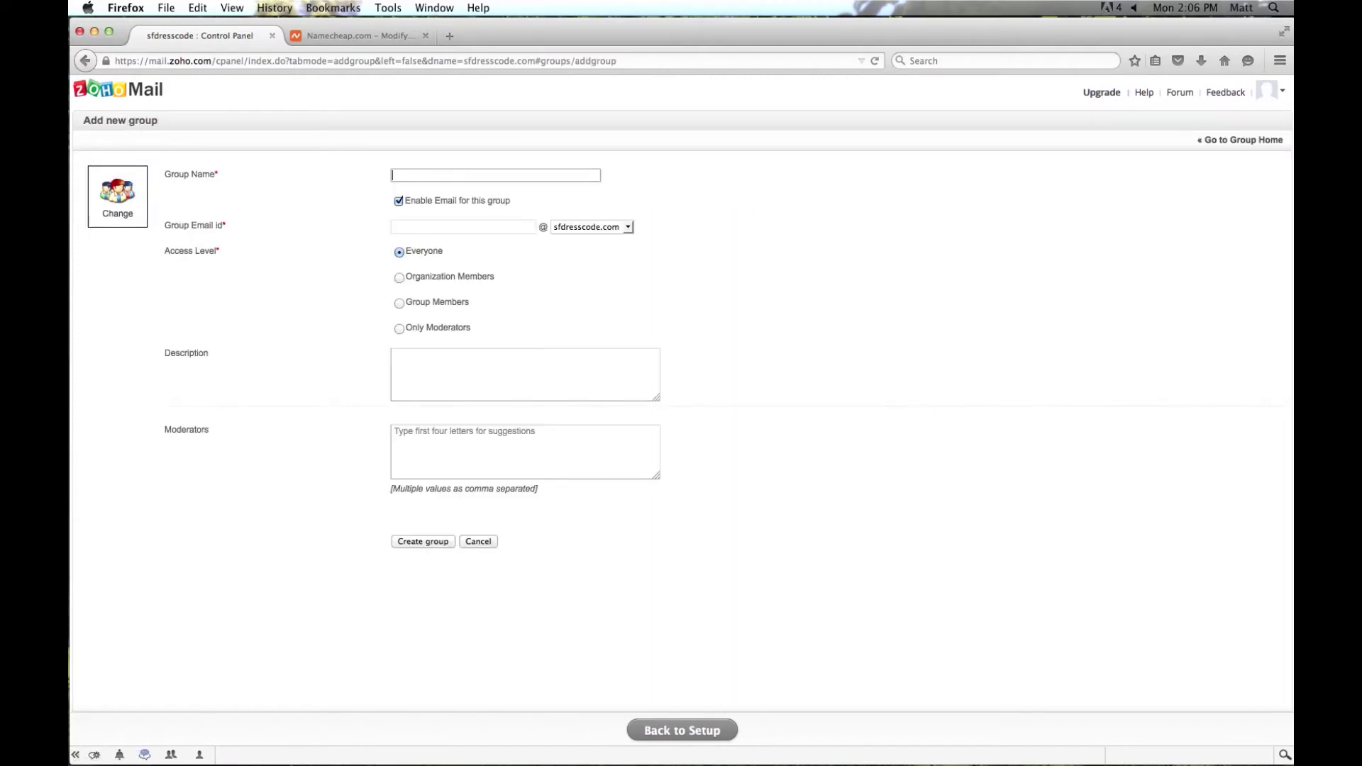
pyautogui.click(458, 226)
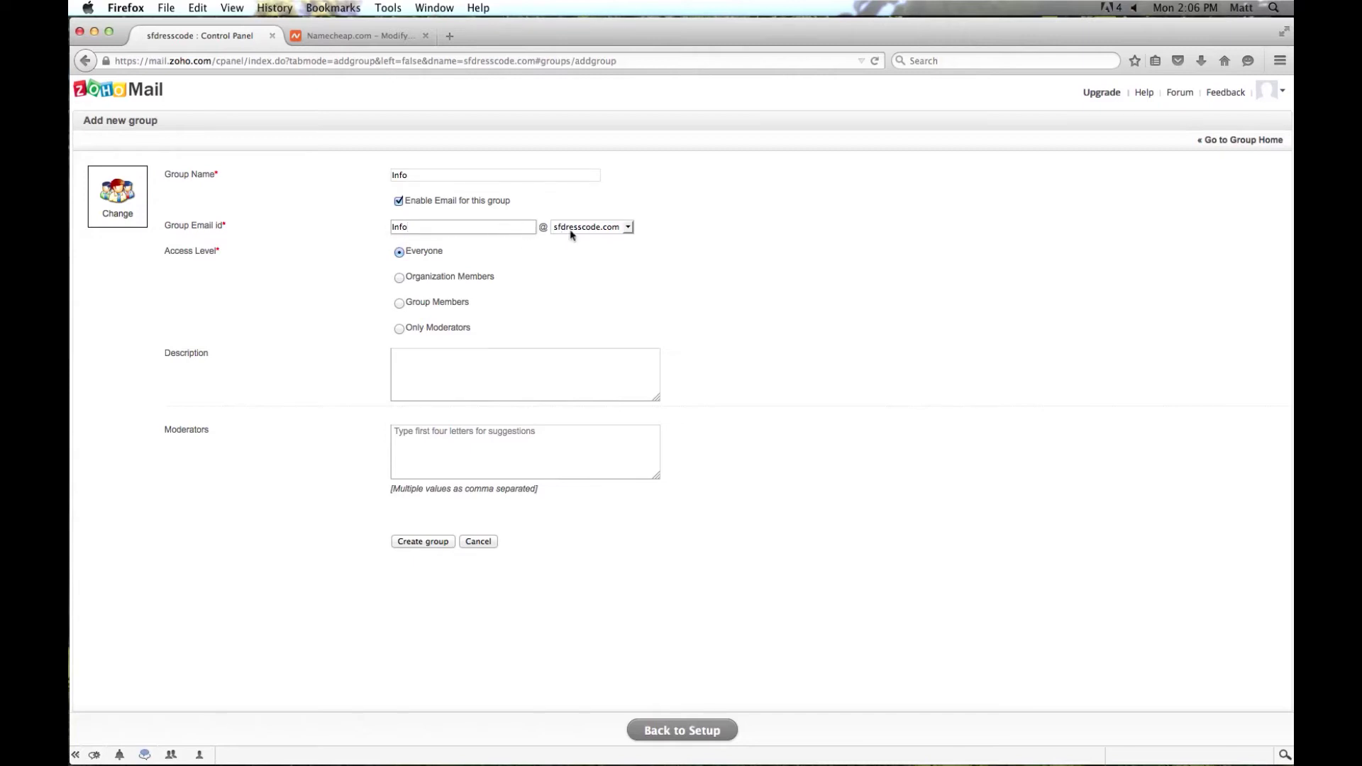
pyautogui.click(611, 291)
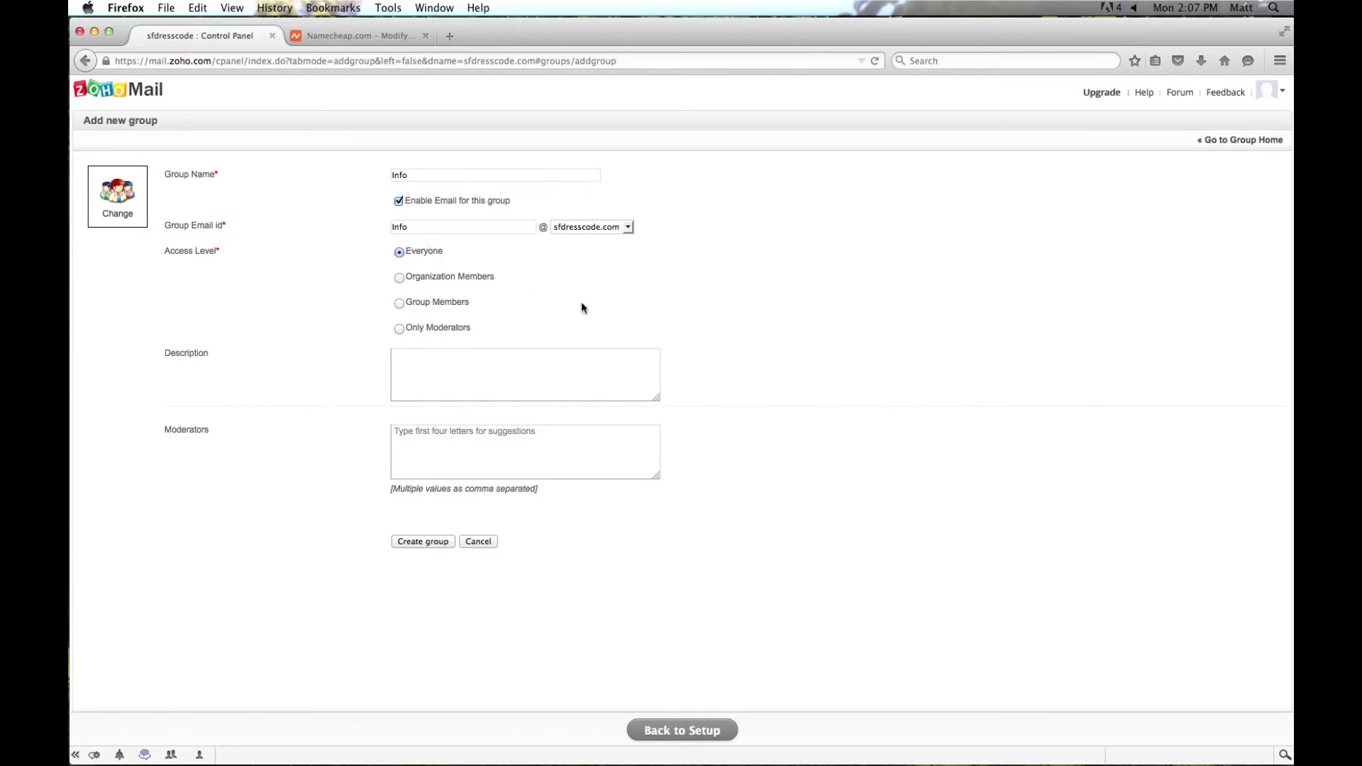
pyautogui.click(430, 542)
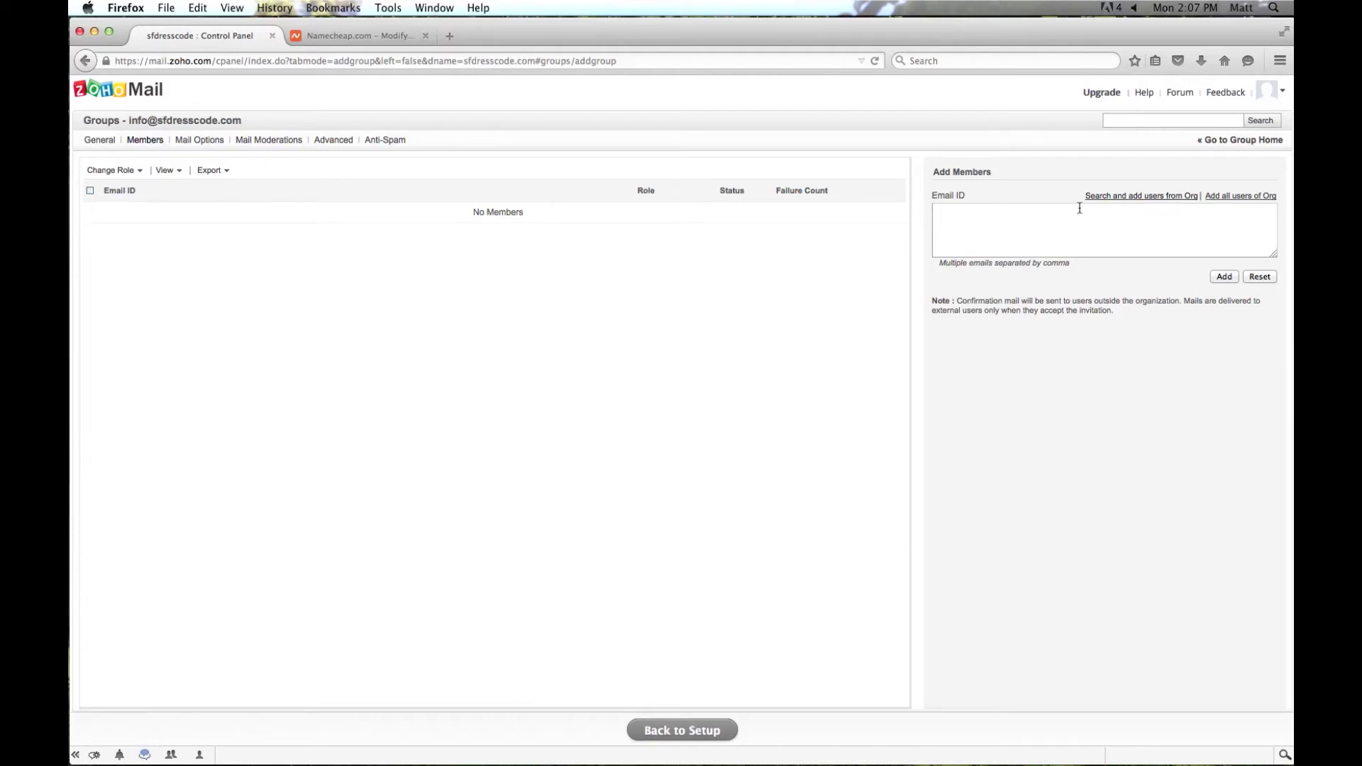
# - Add the organization's domain user as a member of the Info group
pyautogui.click(1130, 201)
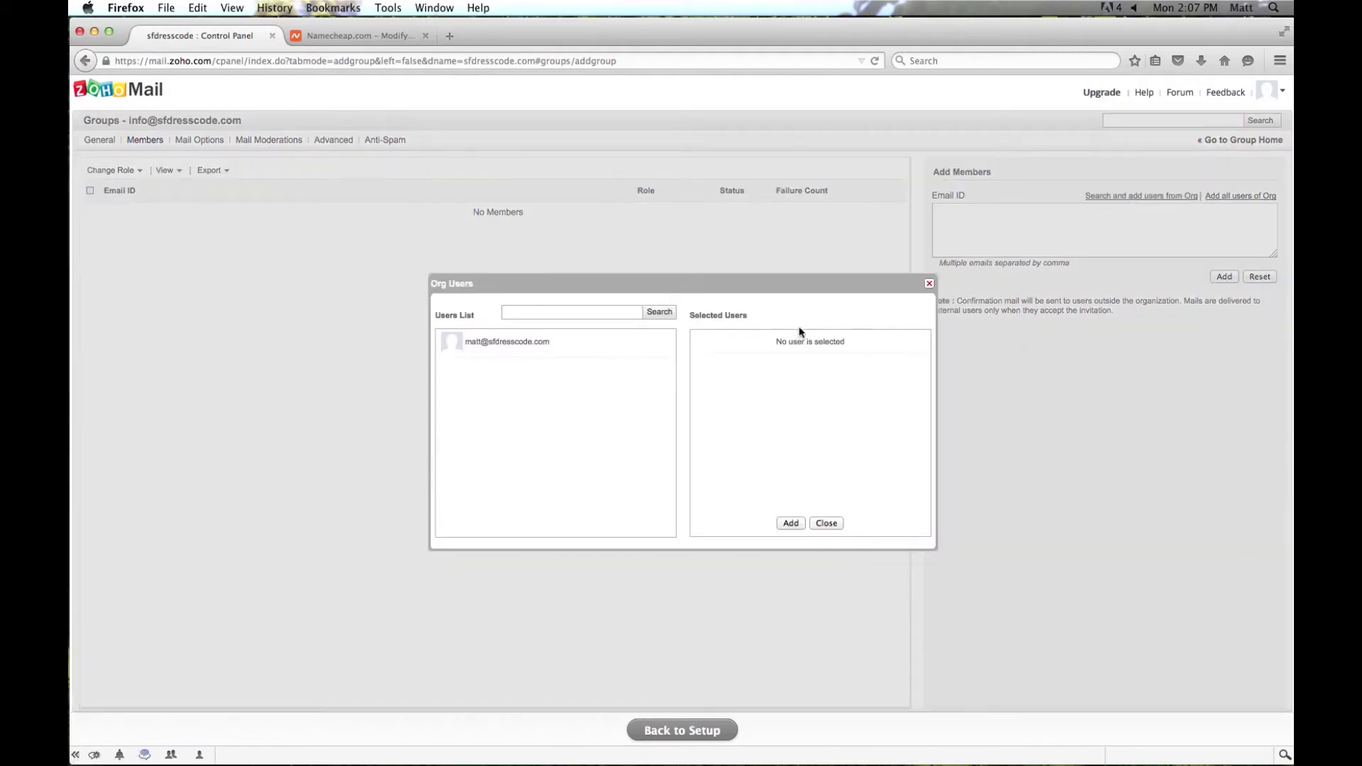
pyautogui.click(509, 348)
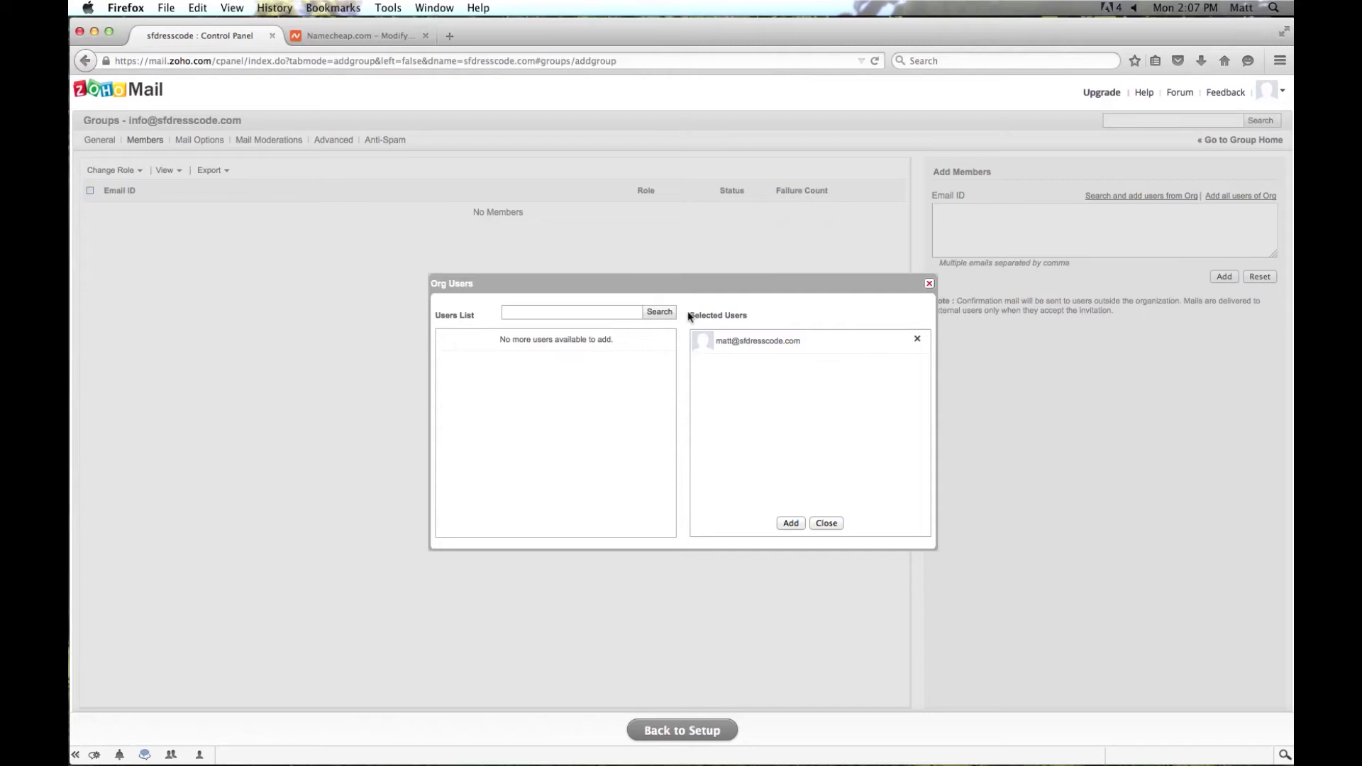
pyautogui.click(790, 523)
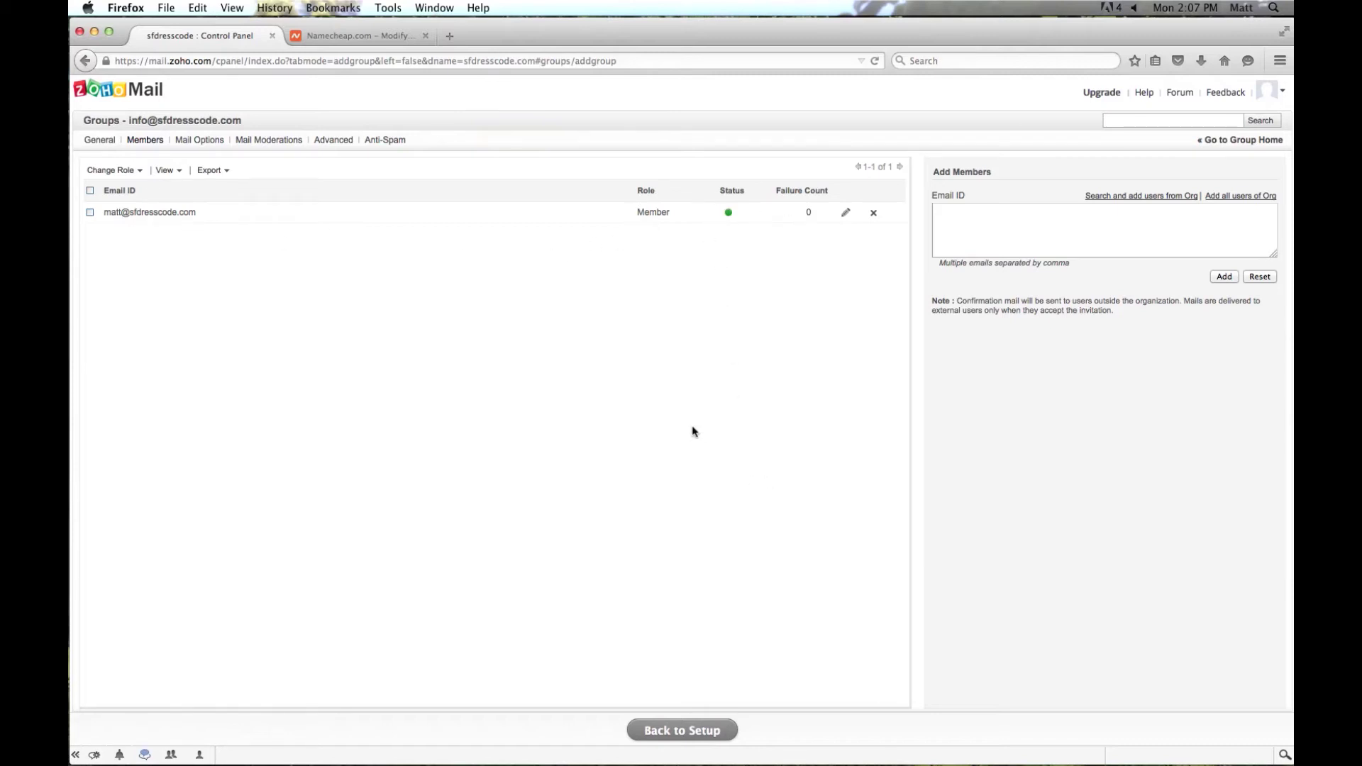
# - Go back to setup to see the mx.zoho.com and mx2.zoho.com MX records
pyautogui.click(682, 731)
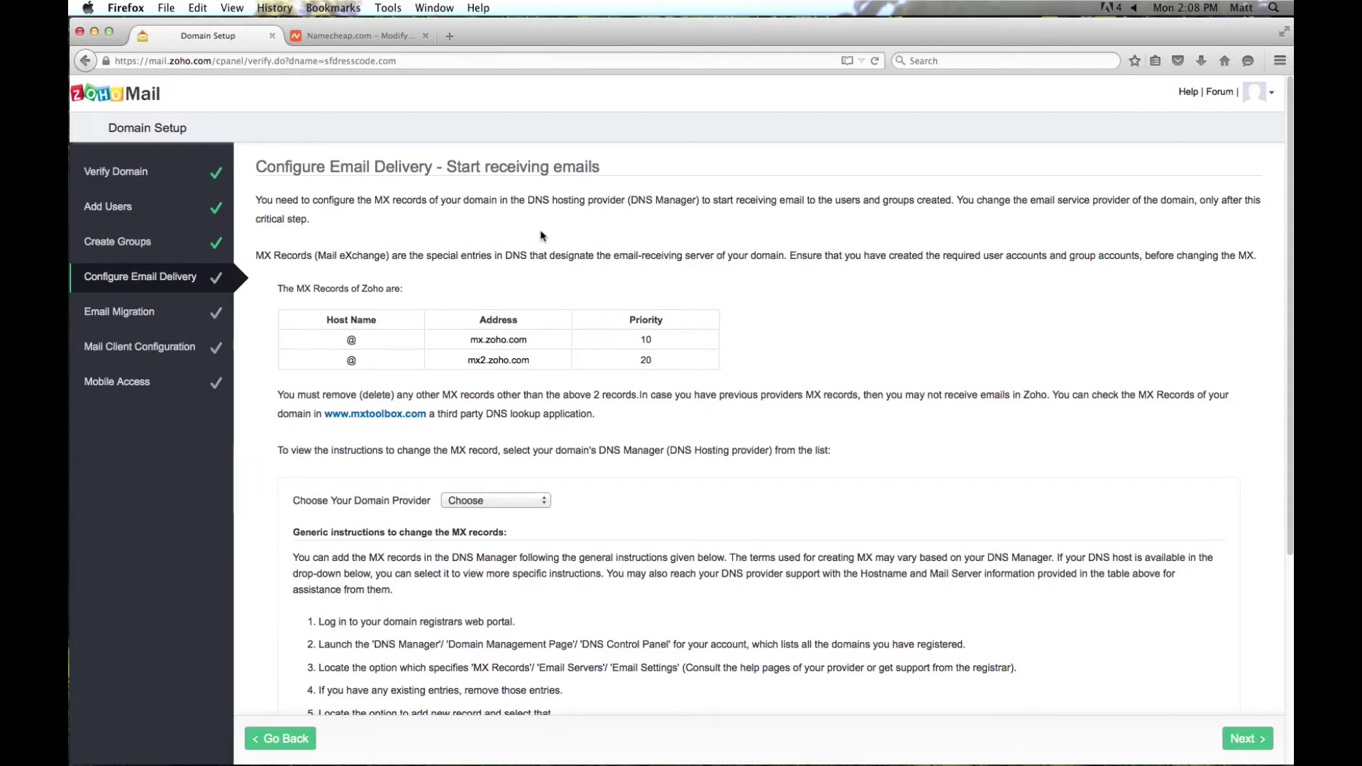
# - Save a custom mail server setting in Namecheap, then select mx.zoho.com in Zoho
pyautogui.click(373, 34)
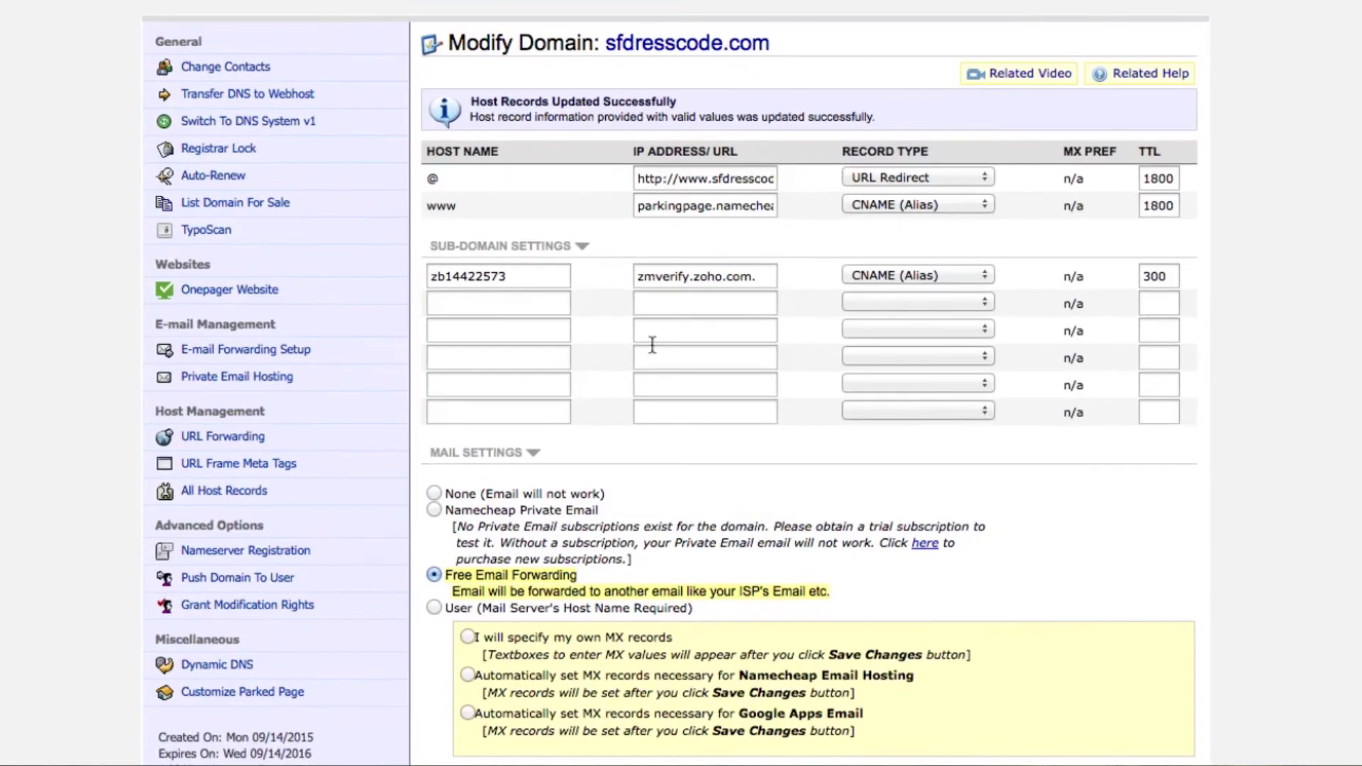
pyautogui.scroll(-5, 649, 353)
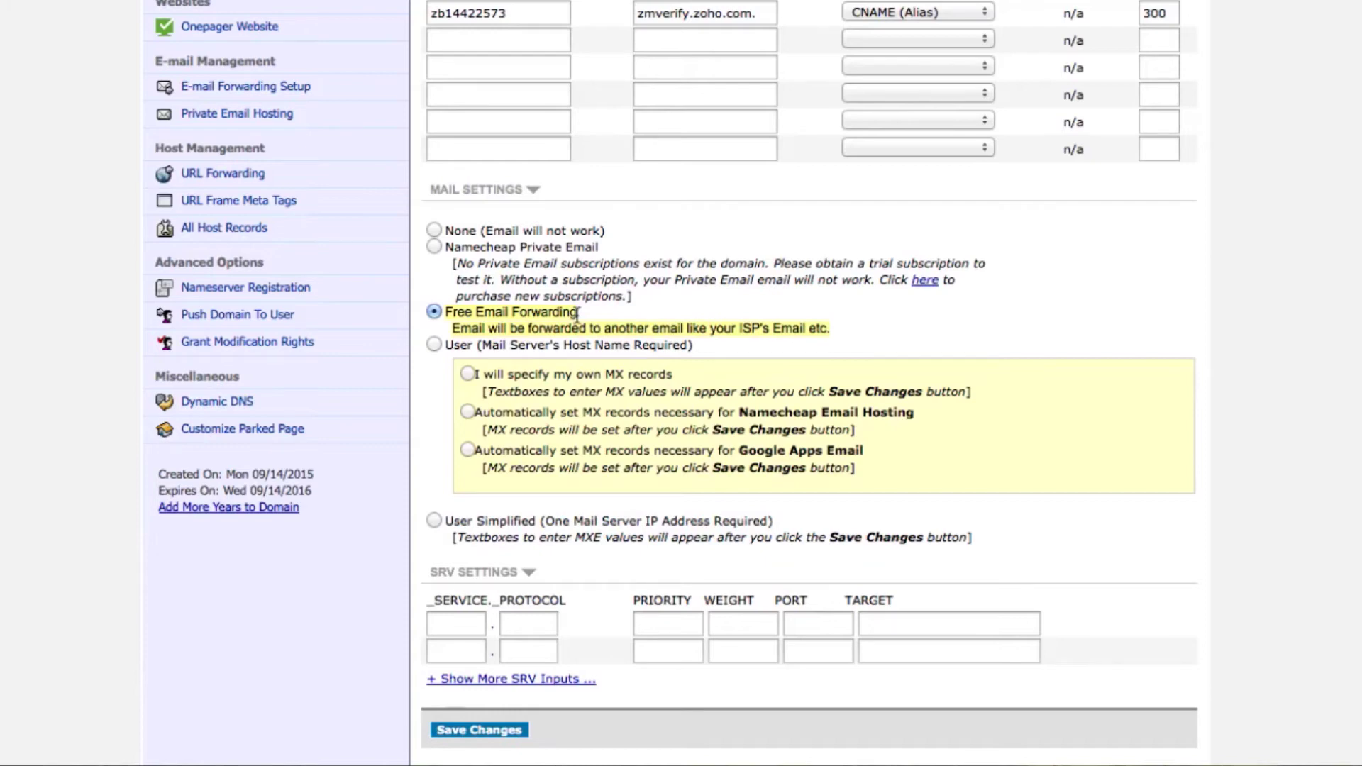
pyautogui.click(434, 345)
pyautogui.click(500, 736)
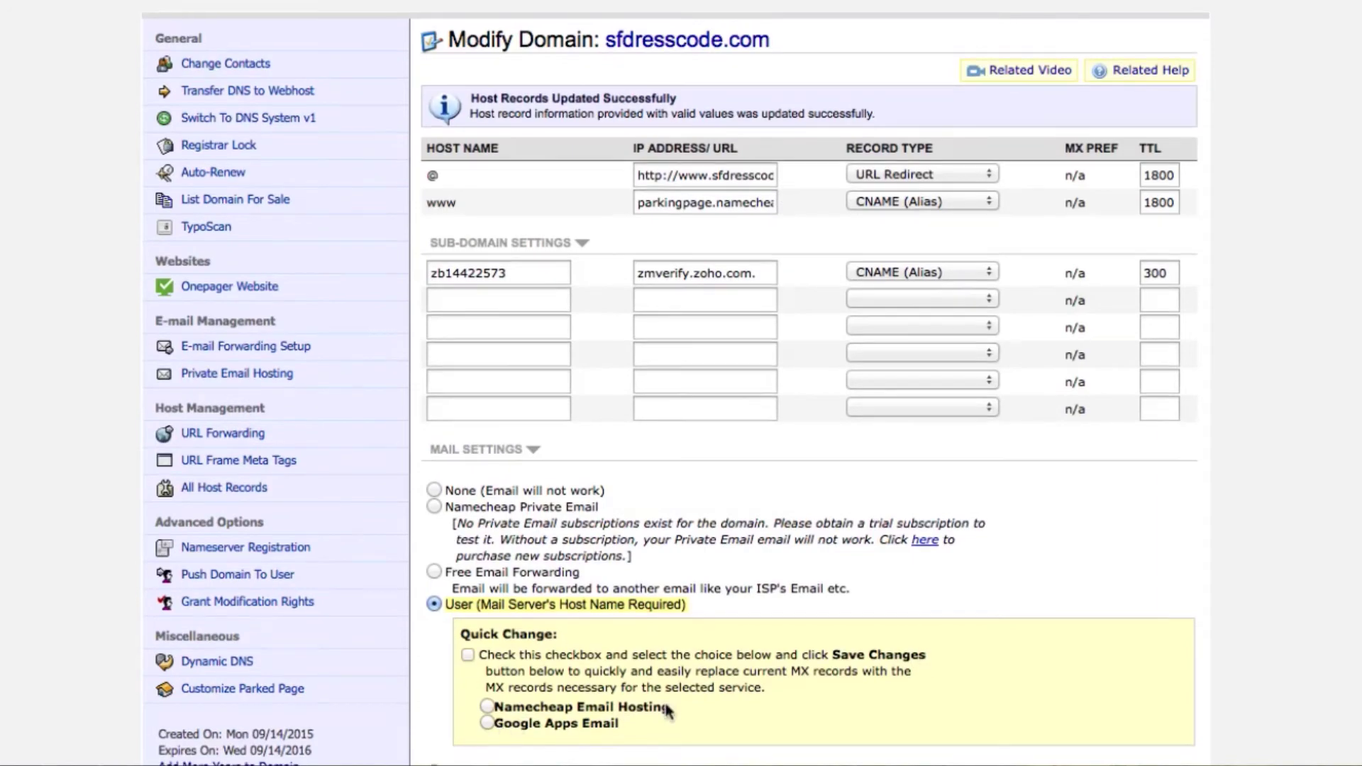
pyautogui.scroll(-5, 664, 701)
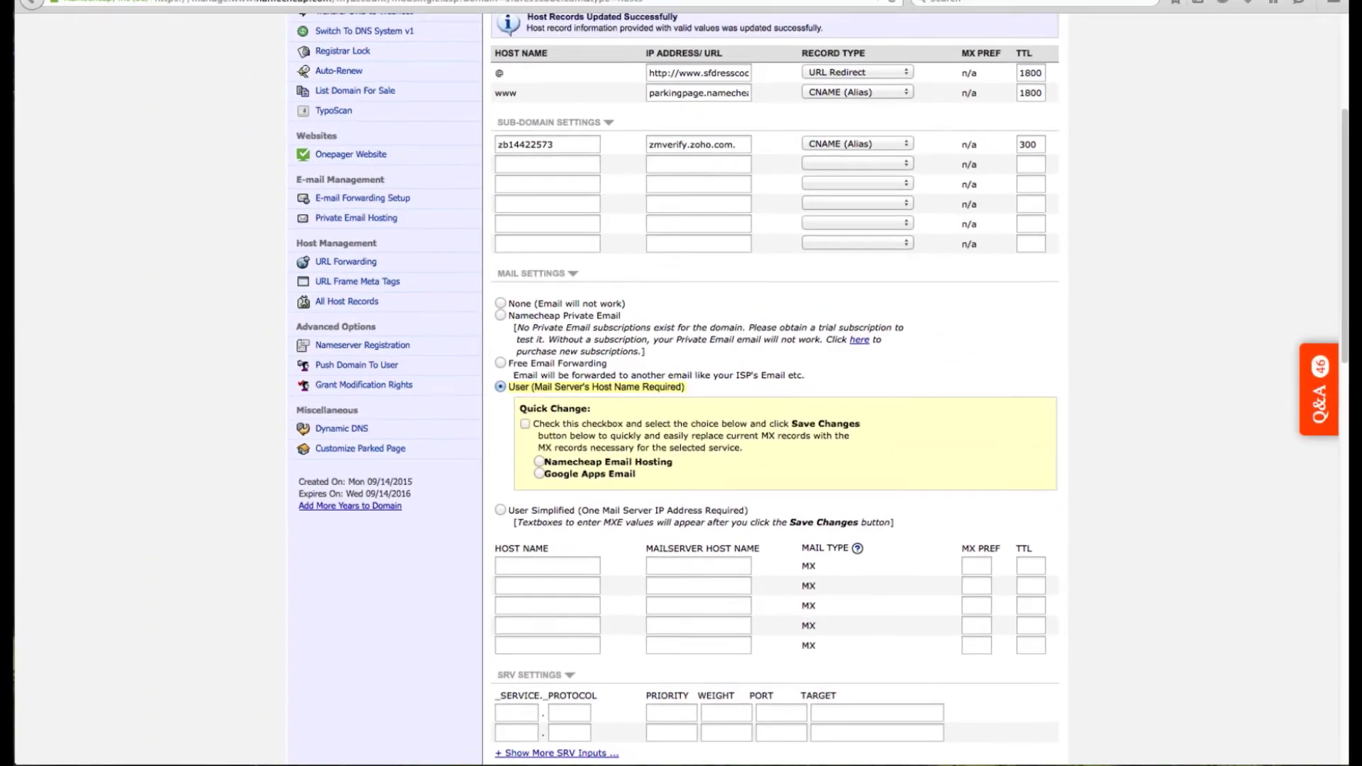
pyautogui.click(224, 37)
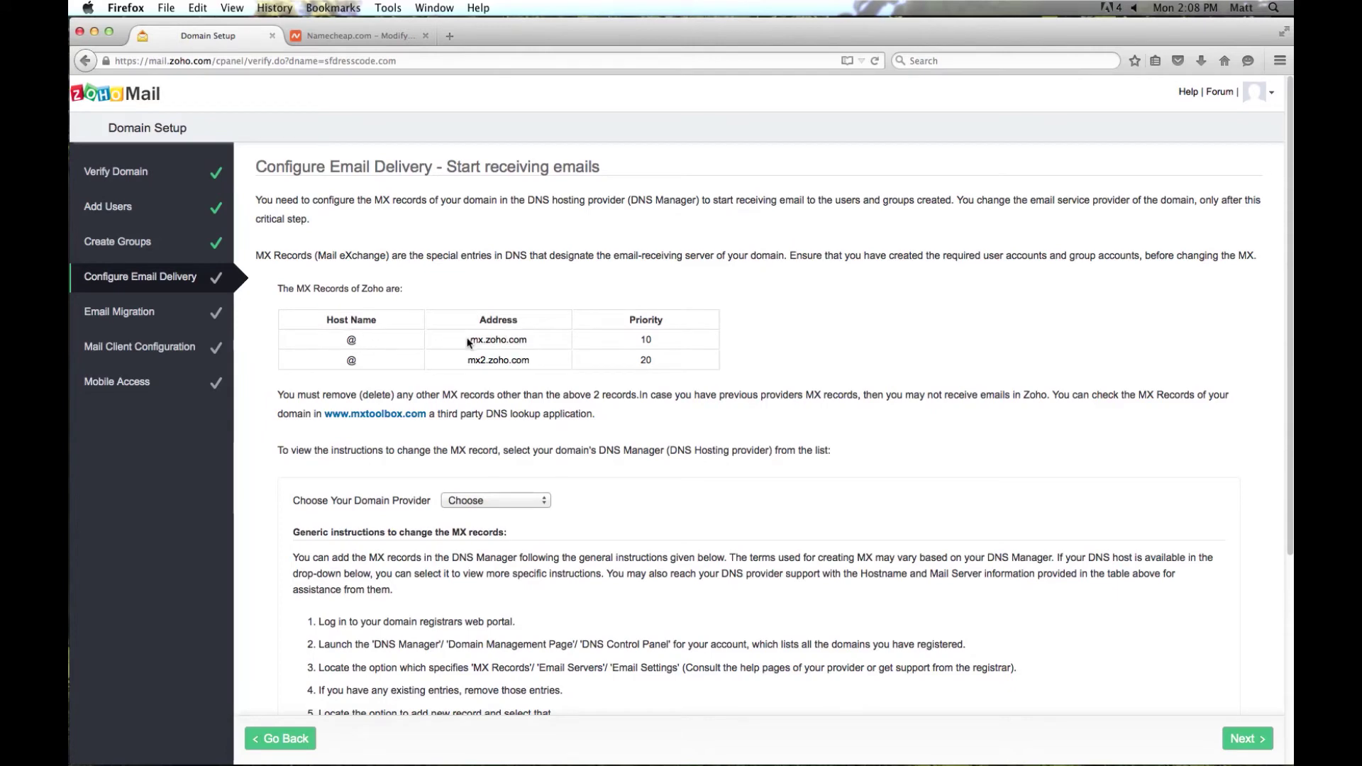
pyautogui.moveTo(503, 348); pyautogui.dragTo(471, 345)
pyautogui.press('super+c')
# - Fill the first Namecheap MX record: host @, mx.zoho.com, priority 10, TTL 300
pyautogui.click(316, 36)
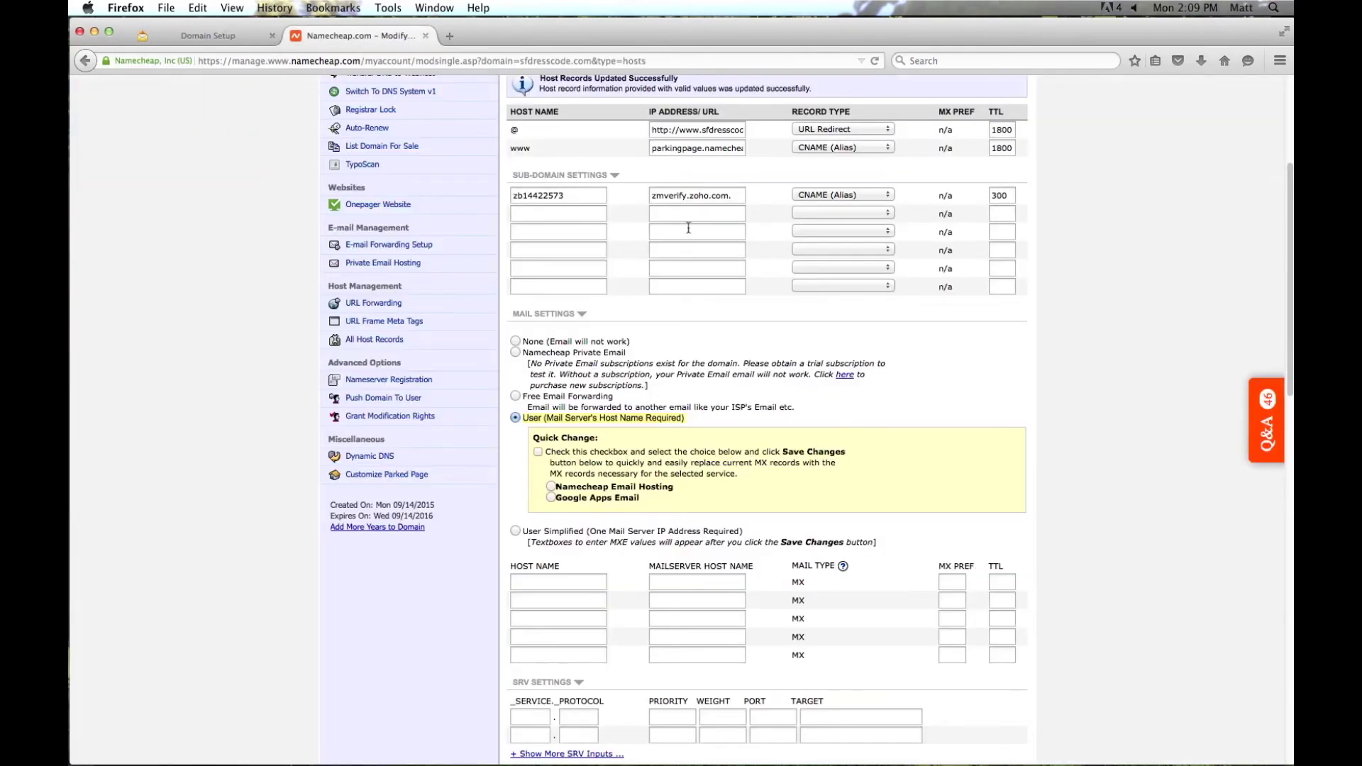
pyautogui.click(564, 544)
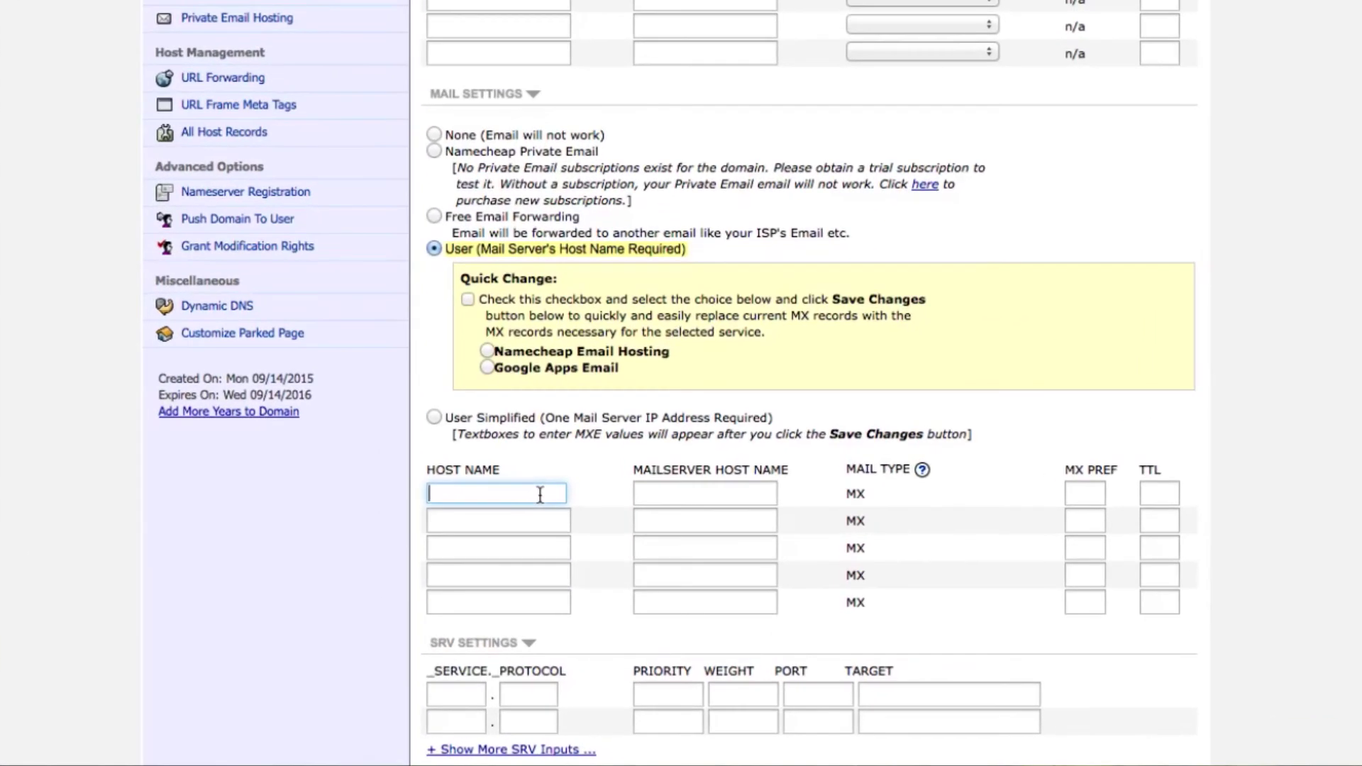
pyautogui.write('@')
pyautogui.click(684, 492)
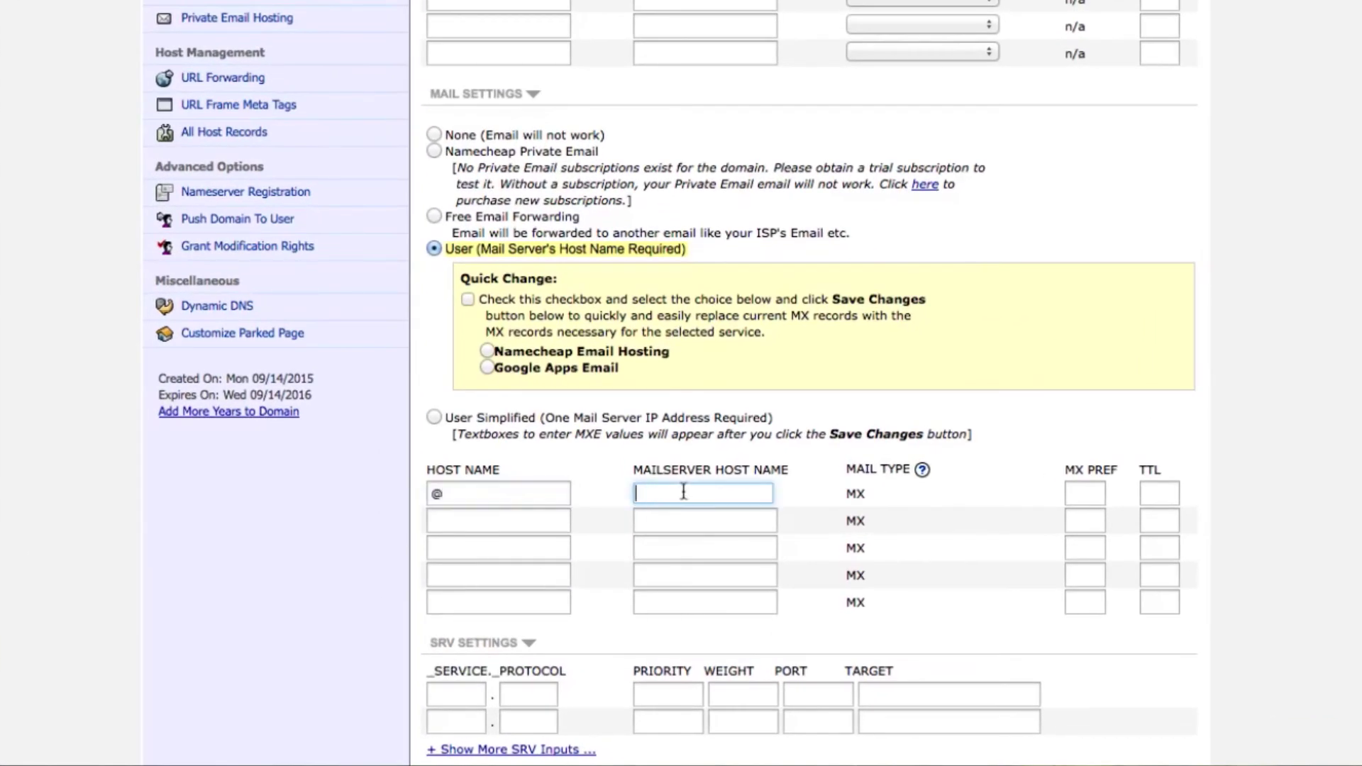
pyautogui.press('super+v')
pyautogui.click(1086, 491)
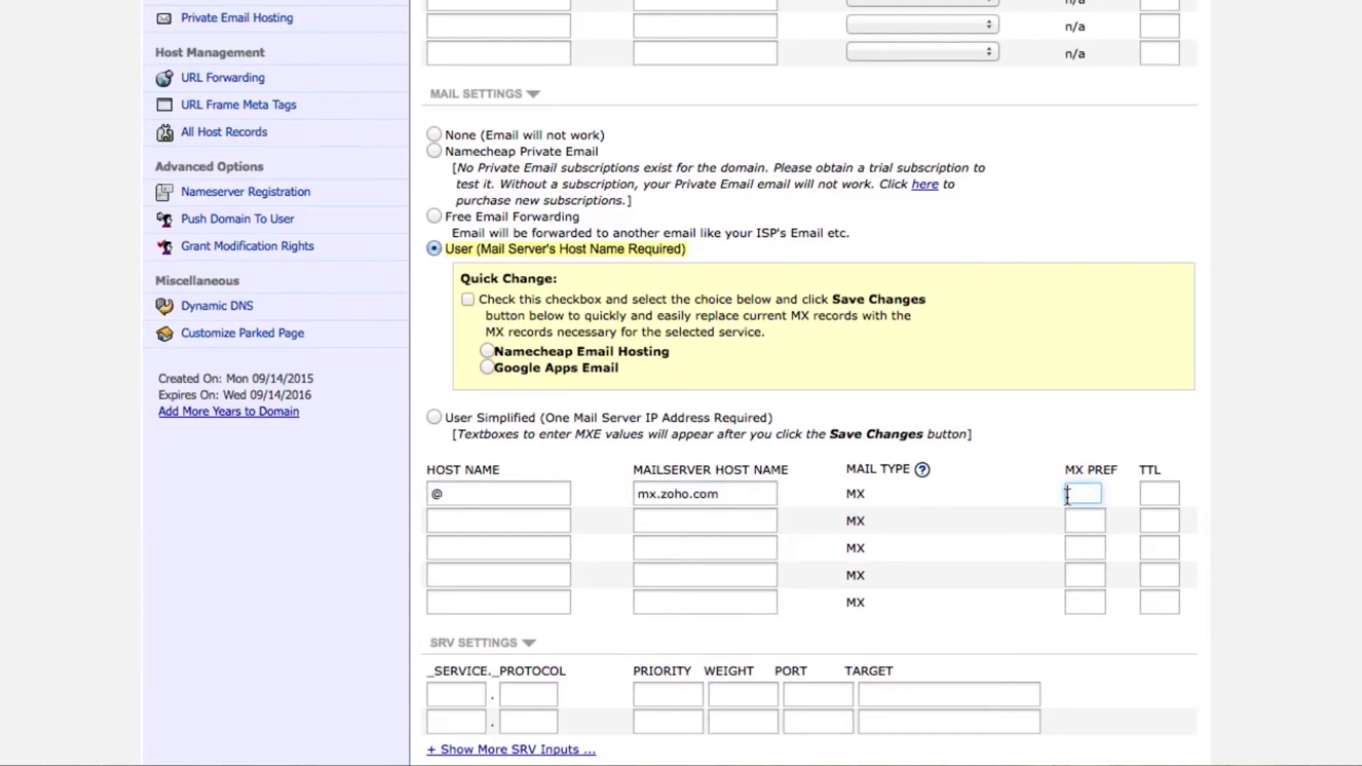
pyautogui.write('10')
pyautogui.click(1154, 494)
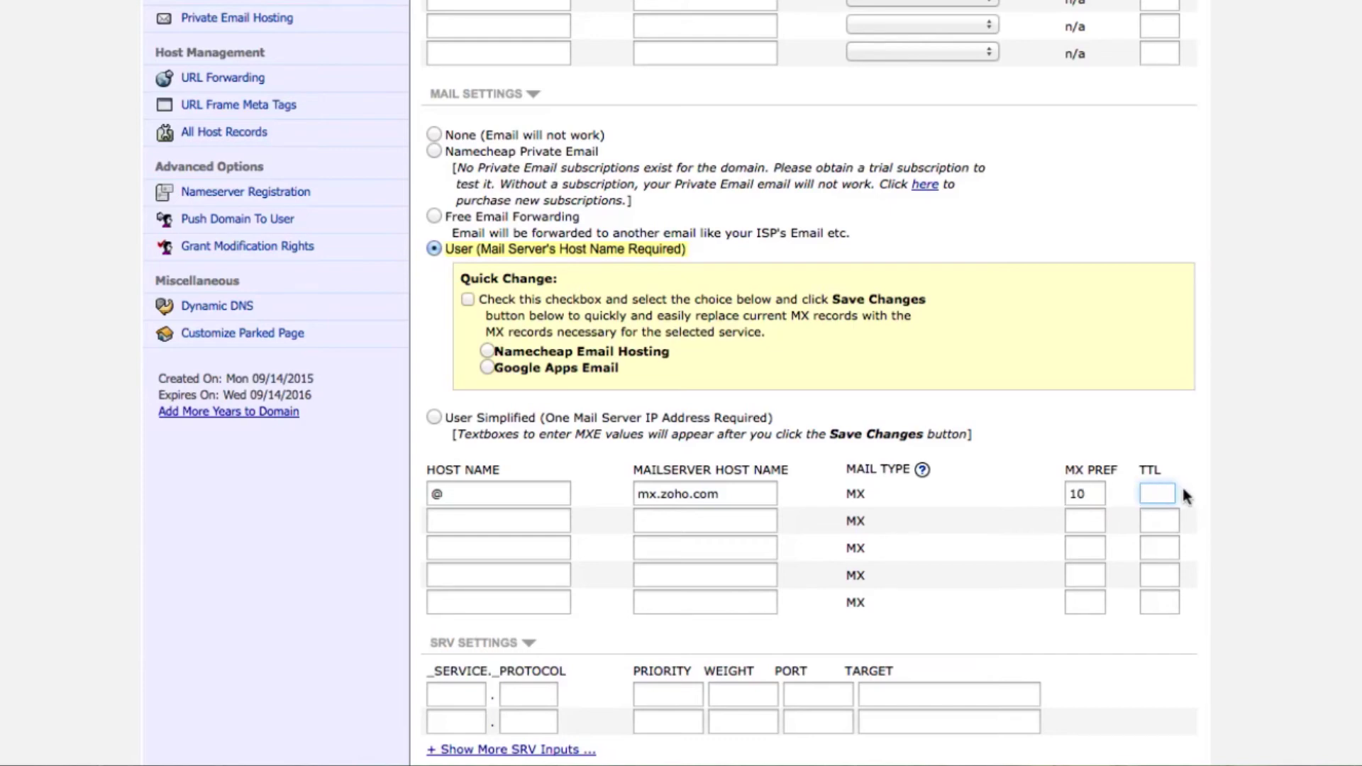
pyautogui.write('300')
# - Add a second MX row with host @ and mail server mx2.zoho.com copied from Zoho
pyautogui.click(519, 525)
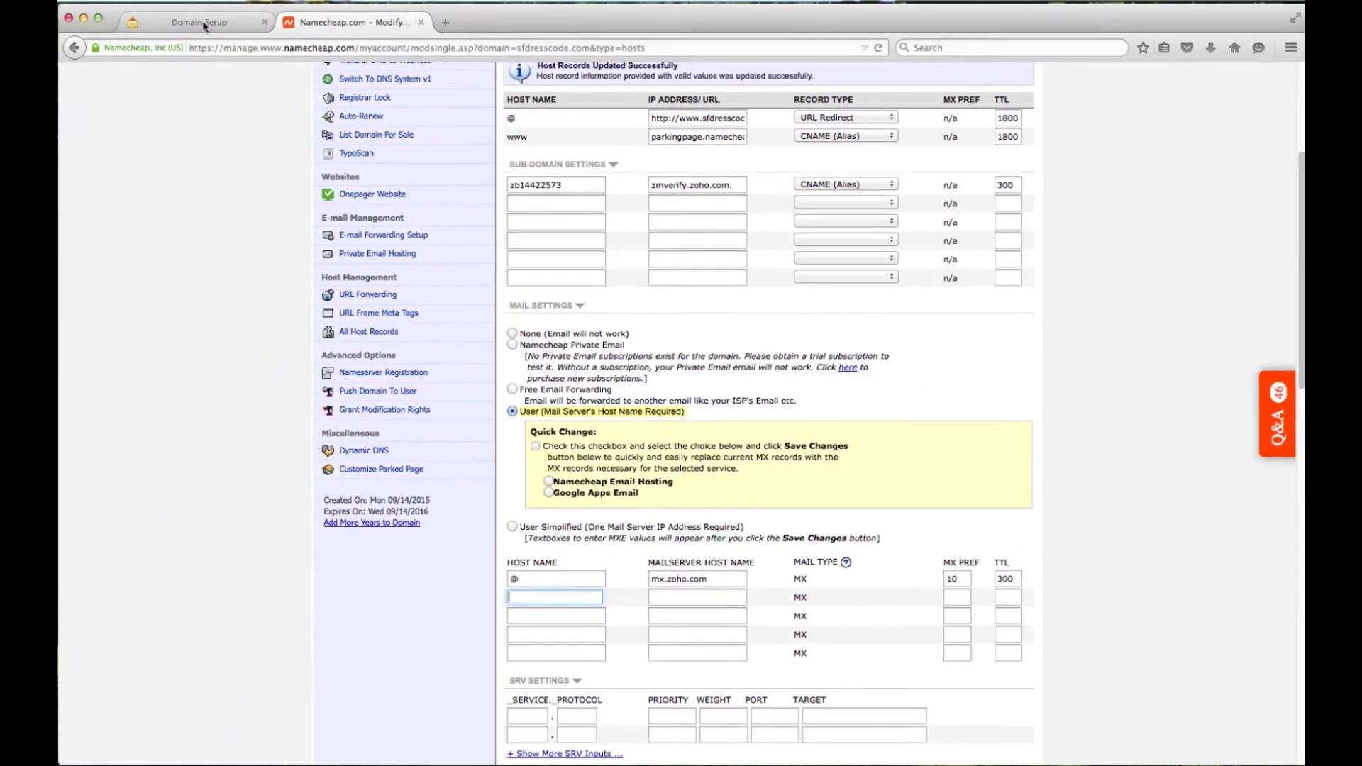
pyautogui.click(203, 26)
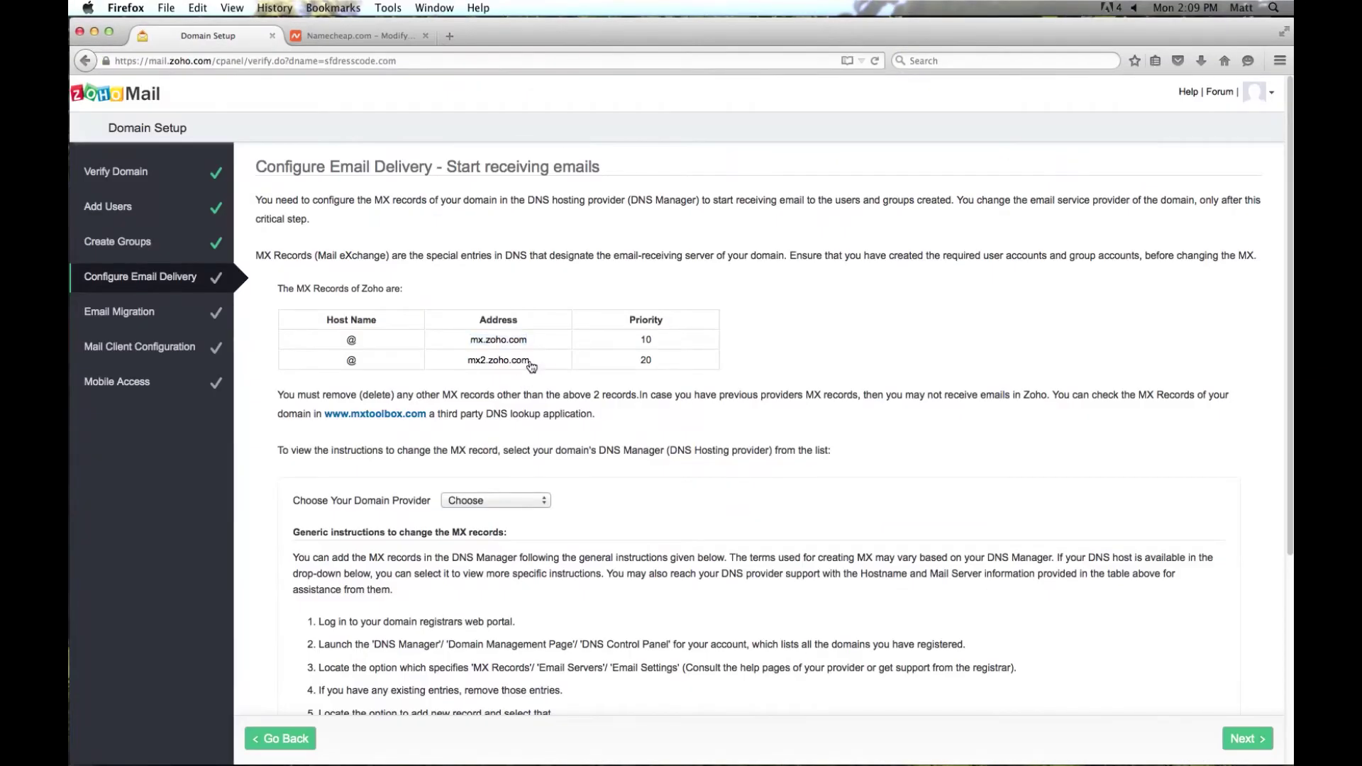
pyautogui.moveTo(531, 360); pyautogui.dragTo(471, 364)
pyautogui.press('super+c')
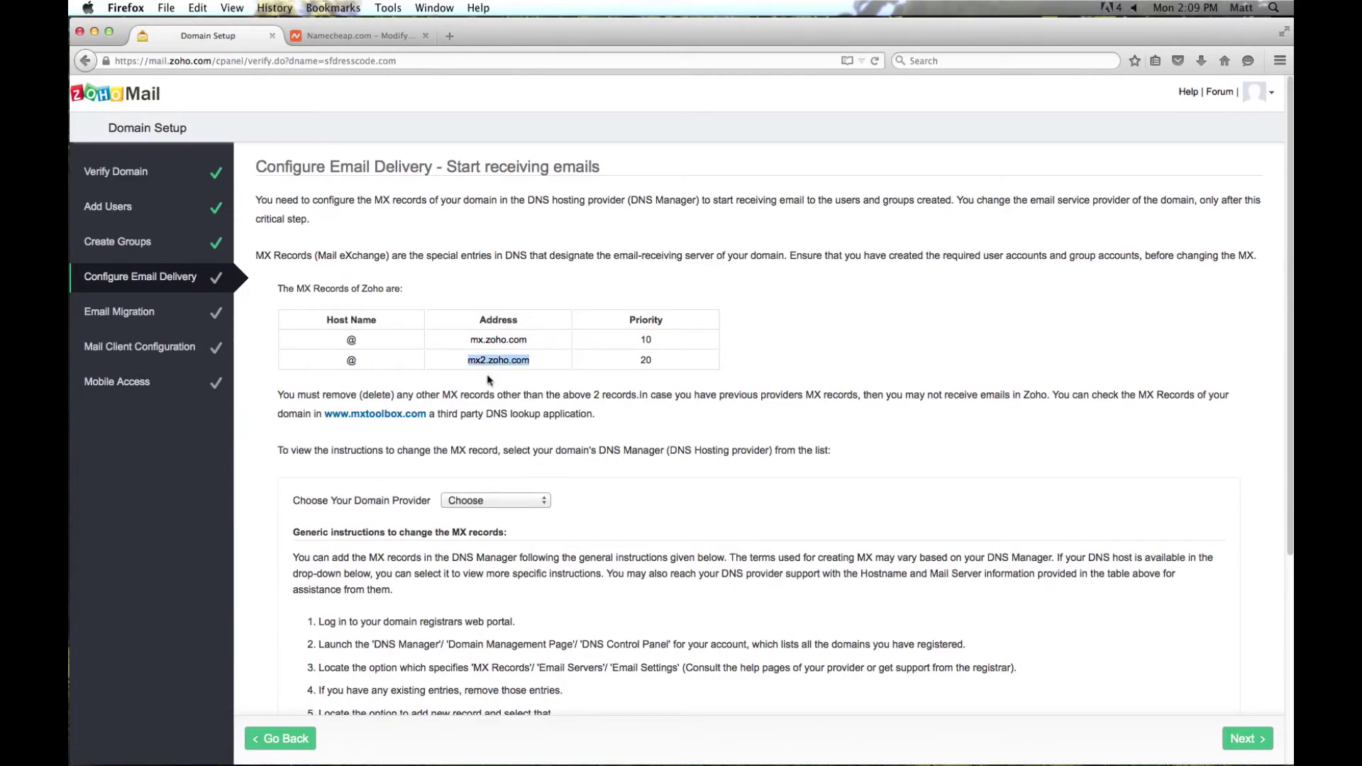
pyautogui.click(361, 36)
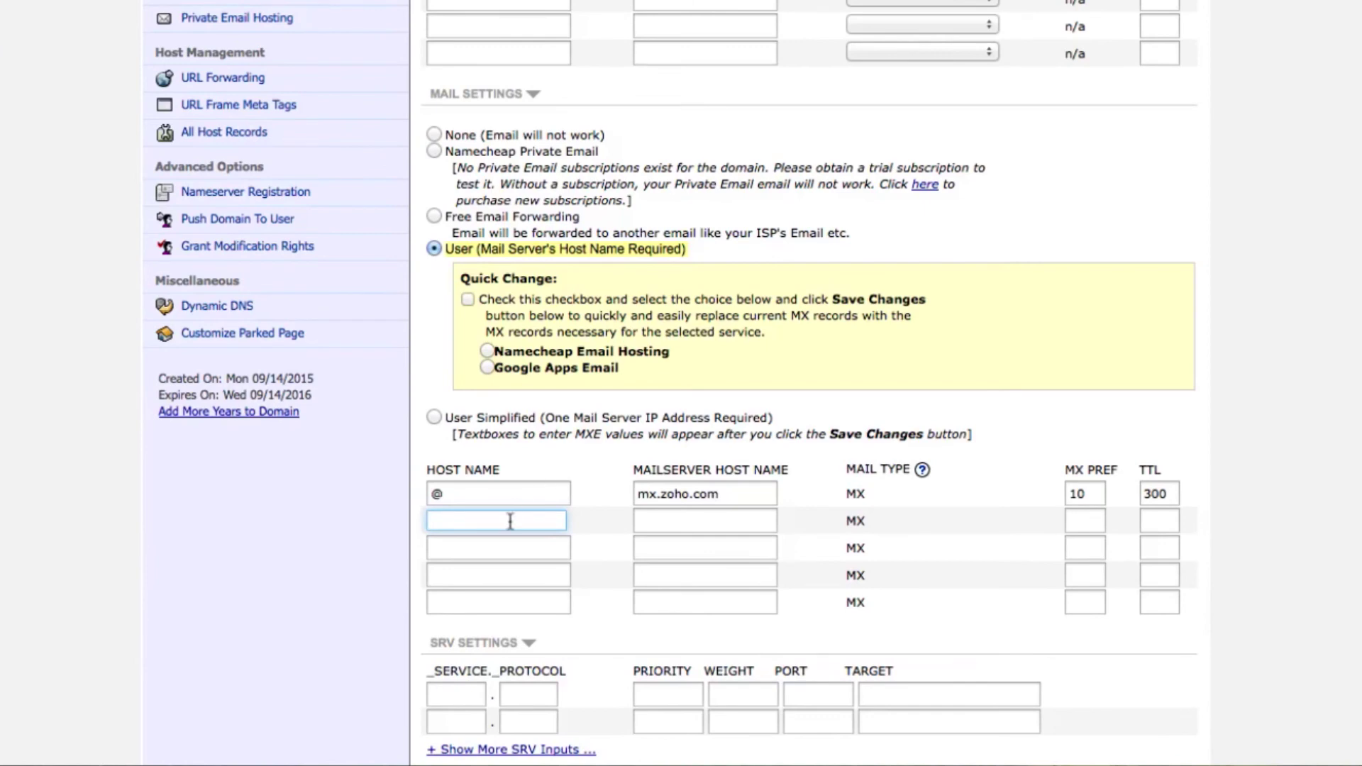
pyautogui.click(550, 578)
pyautogui.write('@')
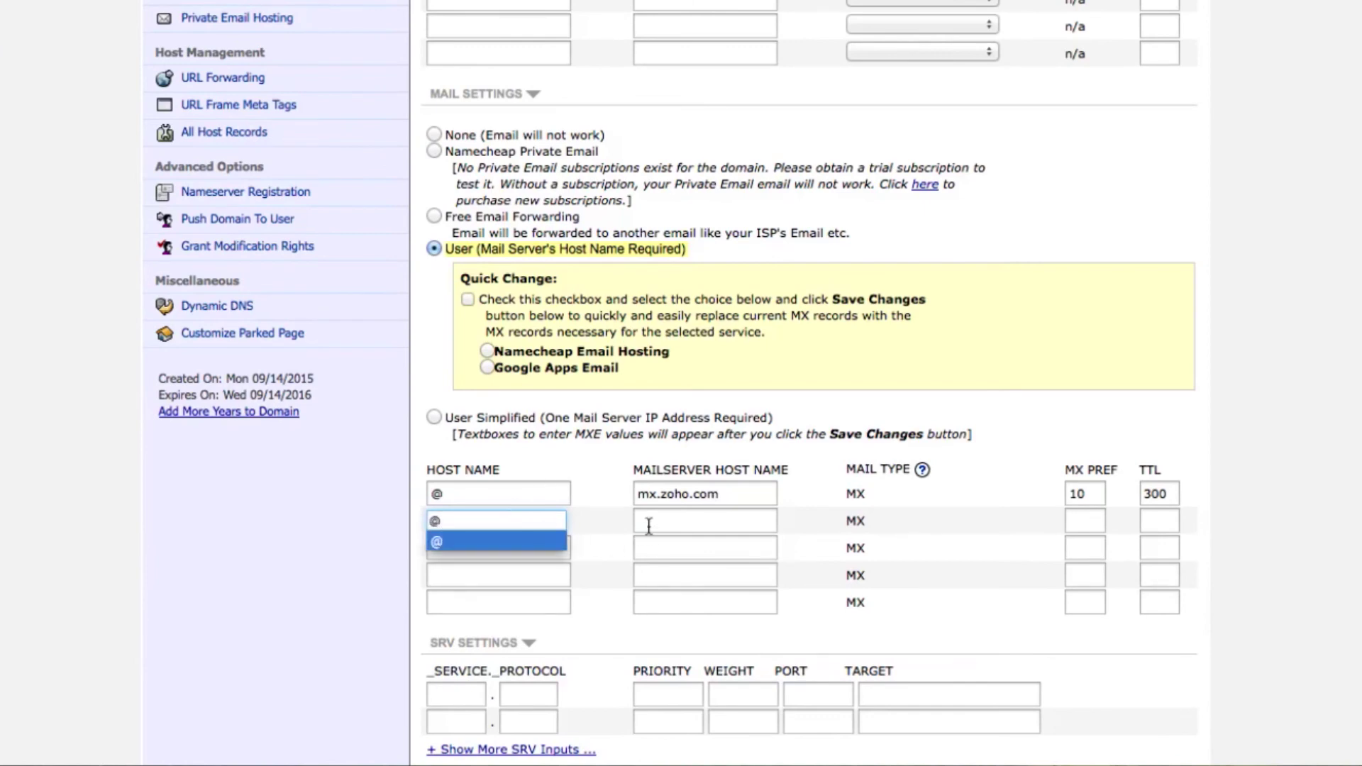
pyautogui.click(648, 523)
pyautogui.press('super+v')
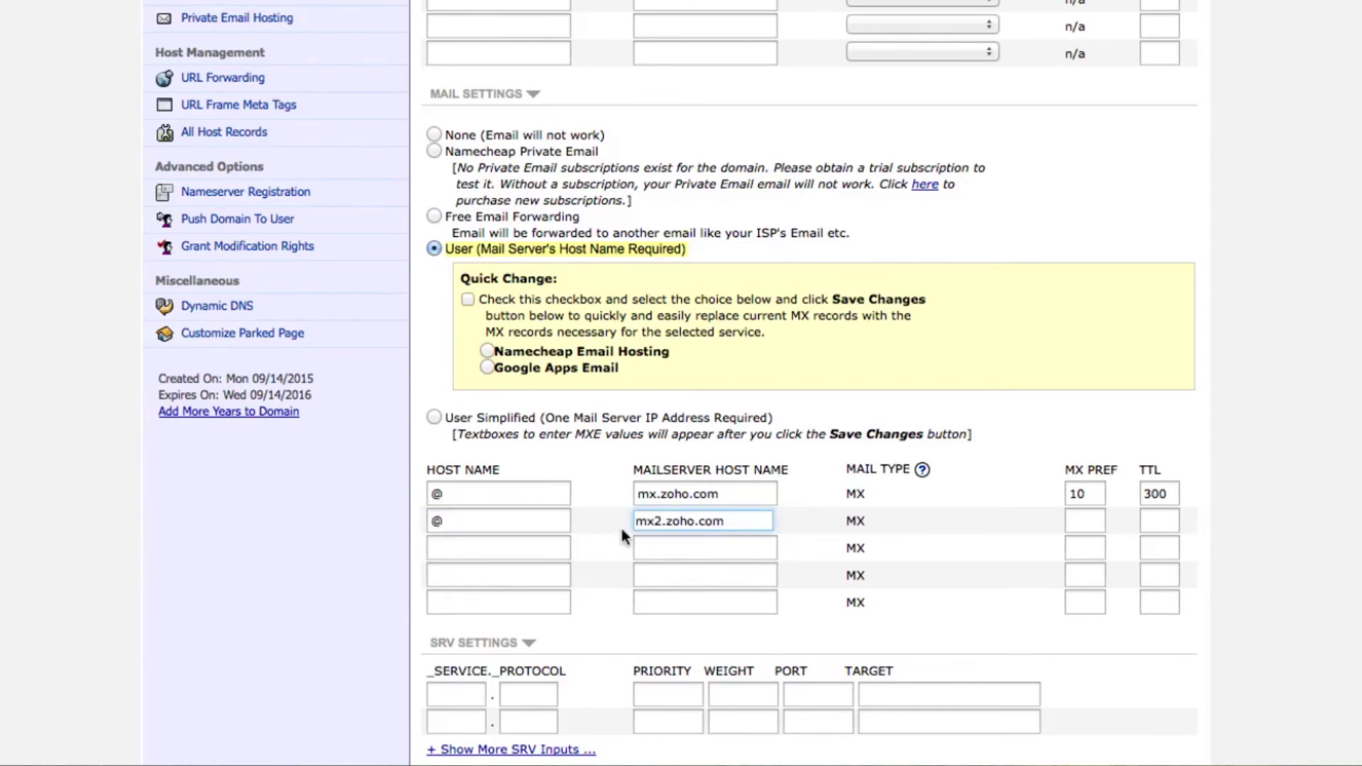
# - Give the second MX record priority 20 and TTL 300, then save the changes
pyautogui.click(1079, 522)
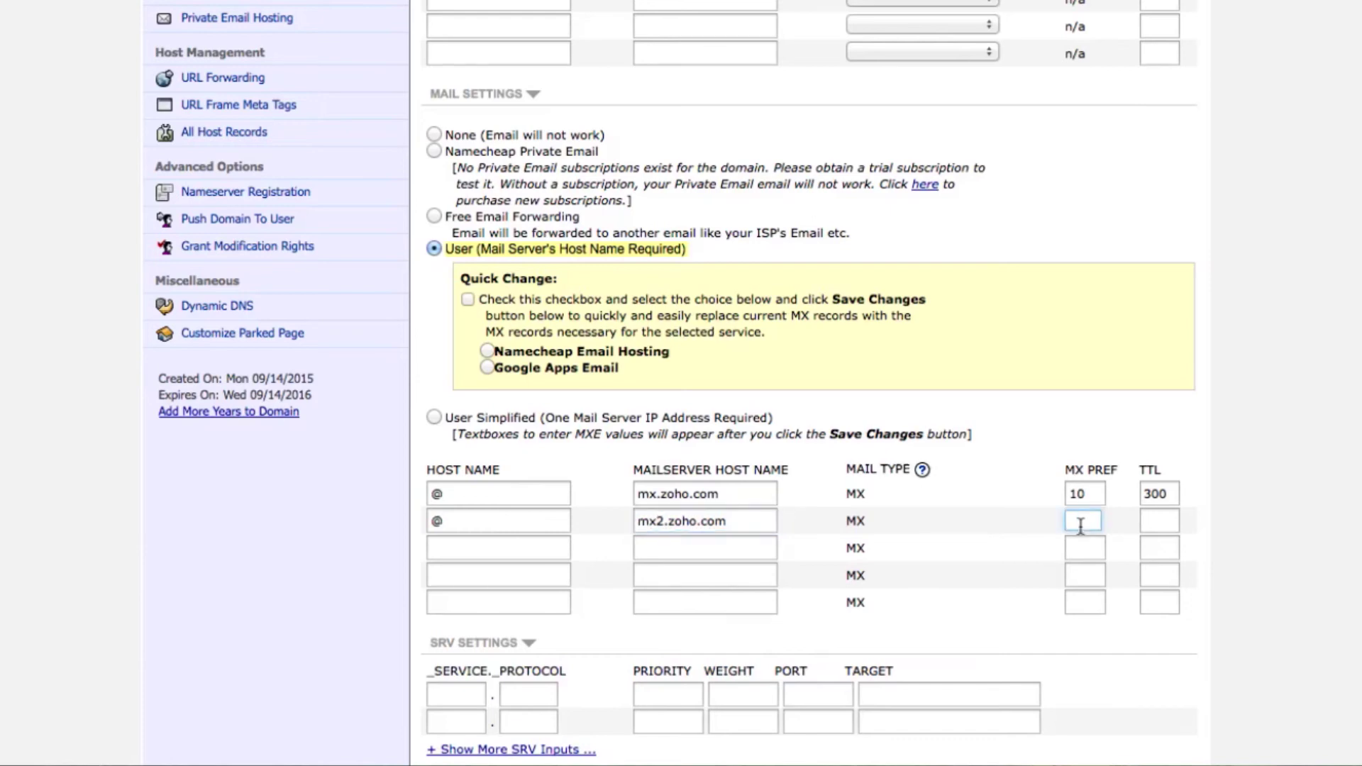
pyautogui.write('20')
pyautogui.click(1159, 524)
pyautogui.write('300')
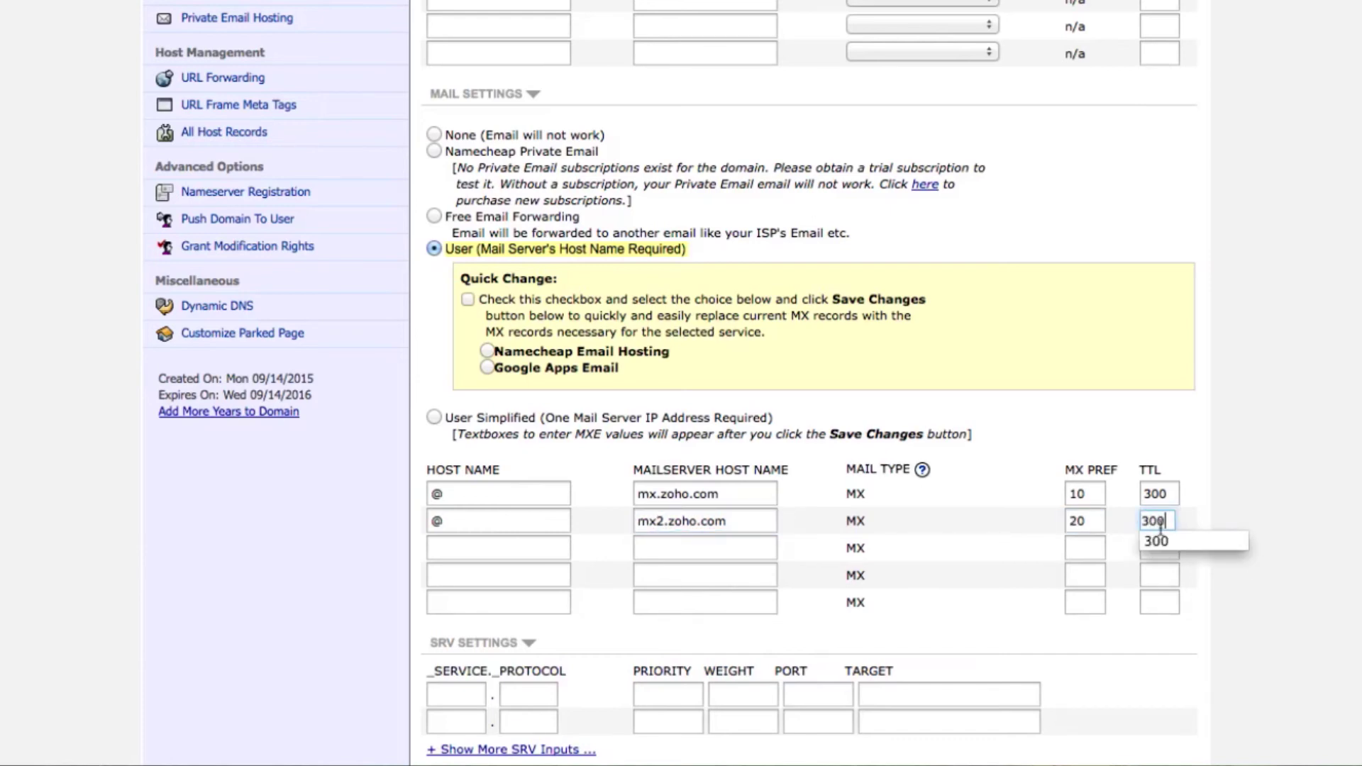
pyautogui.click(1028, 419)
pyautogui.scroll(-5, 1007, 423)
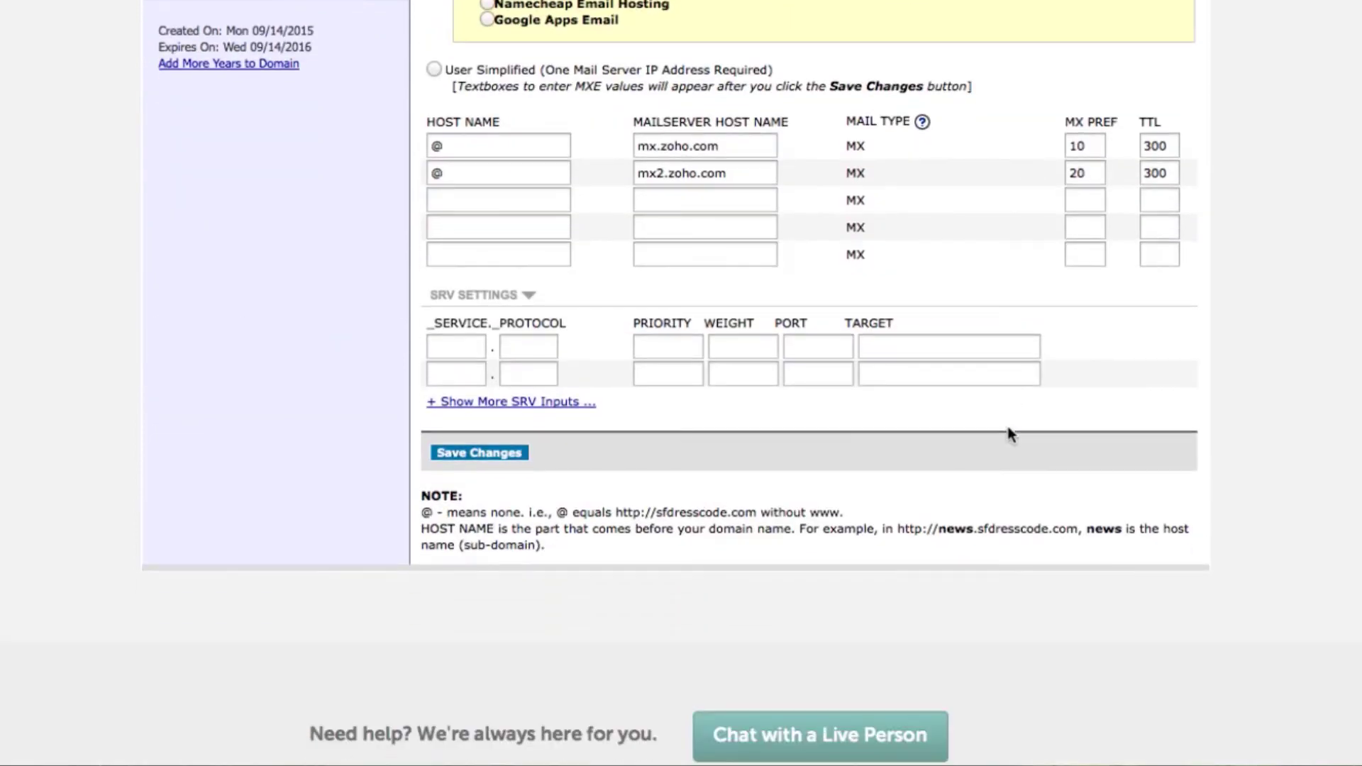
pyautogui.click(461, 458)
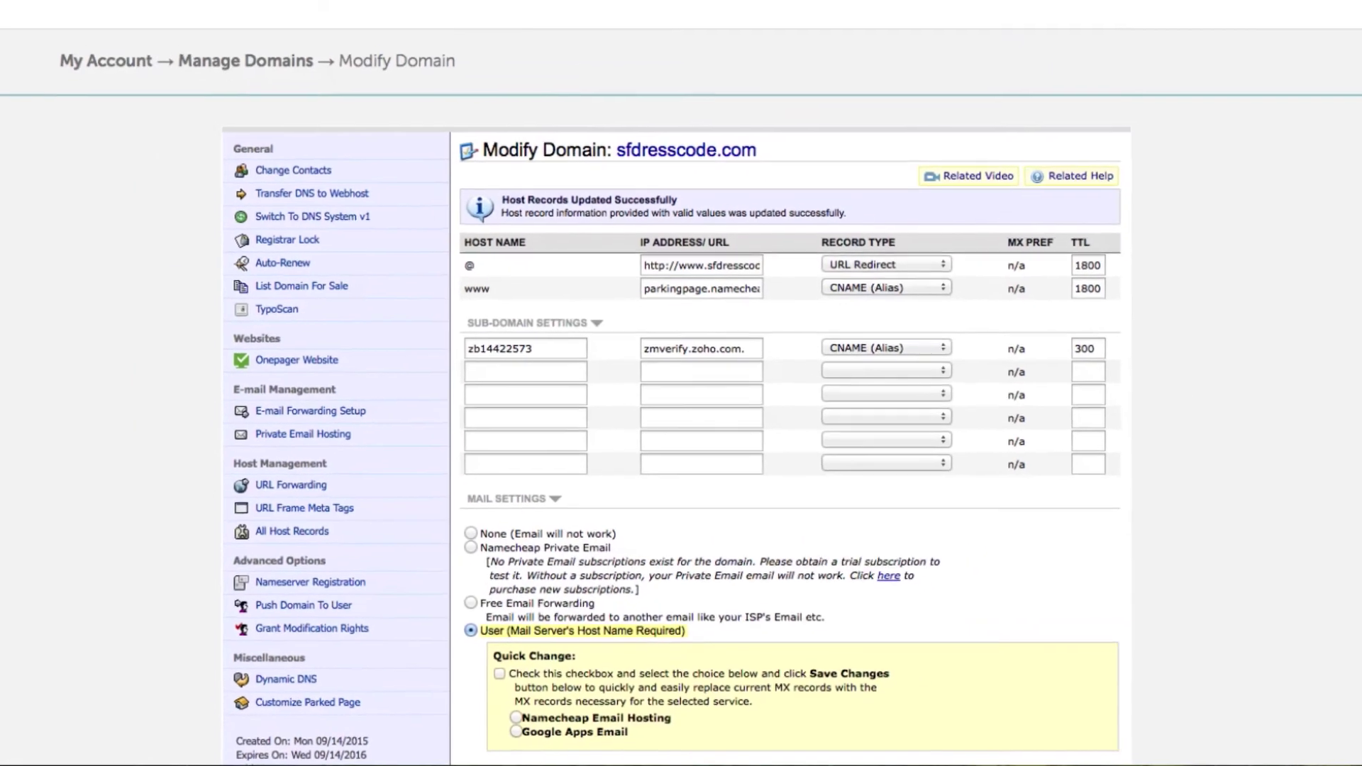
# - Finish Zoho domain setup past Email Delivery, skipping Email Migration and Mobile Access
pyautogui.click(211, 37)
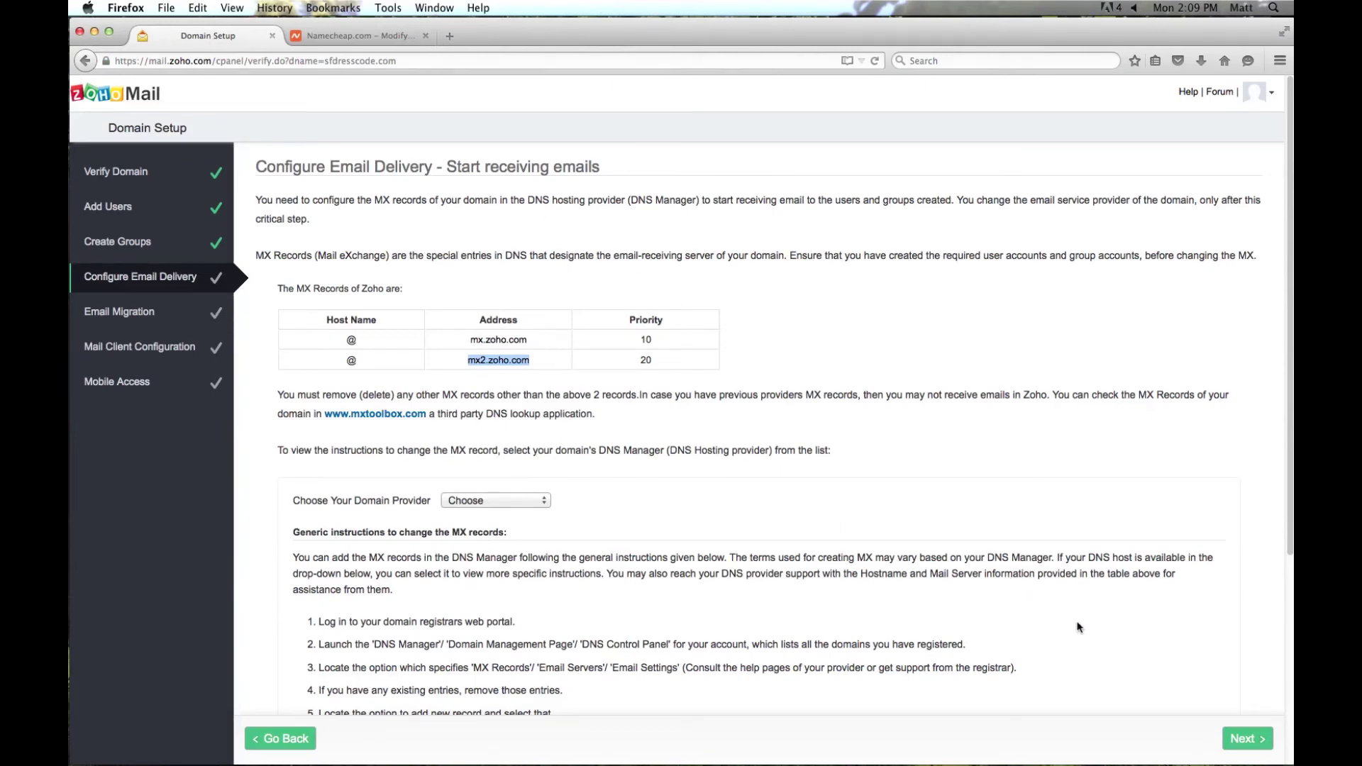
pyautogui.scroll(-1, 1067, 619)
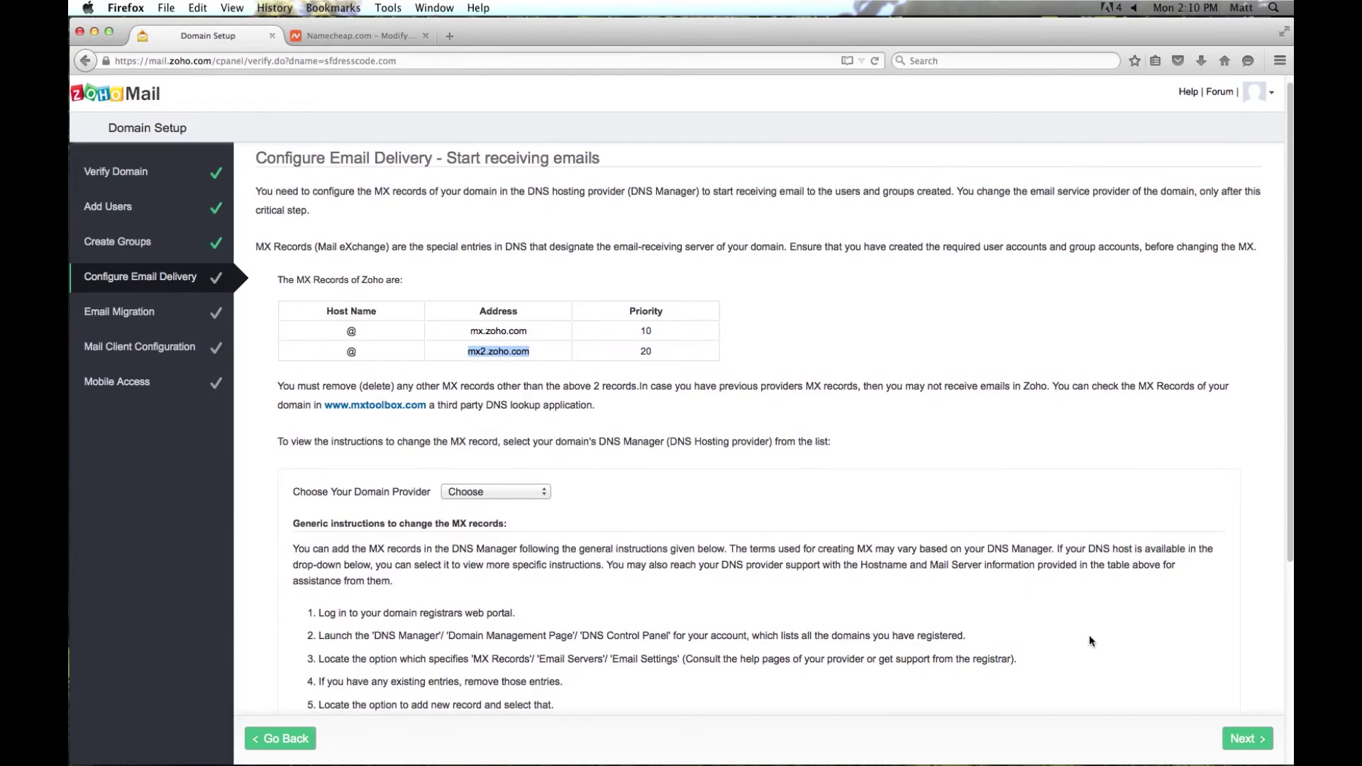
pyautogui.click(1245, 740)
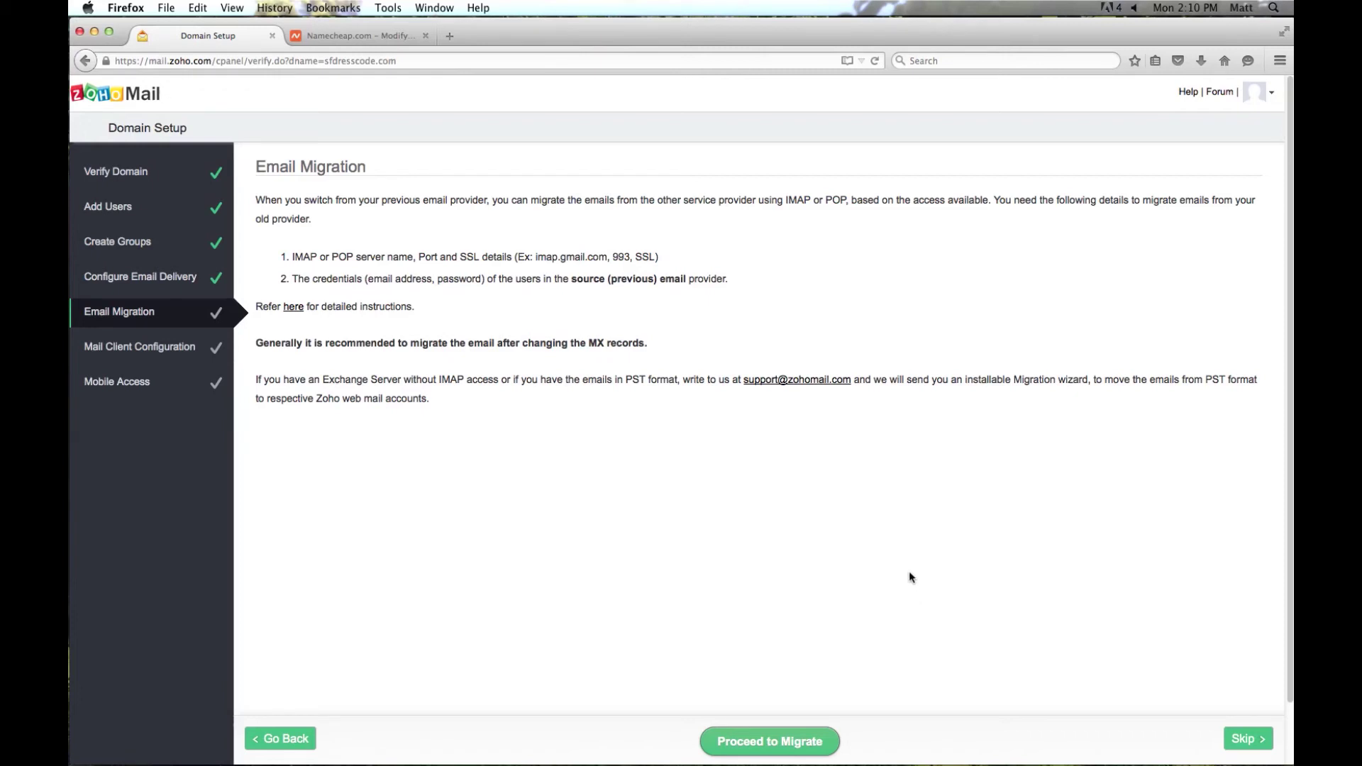
pyautogui.click(1240, 738)
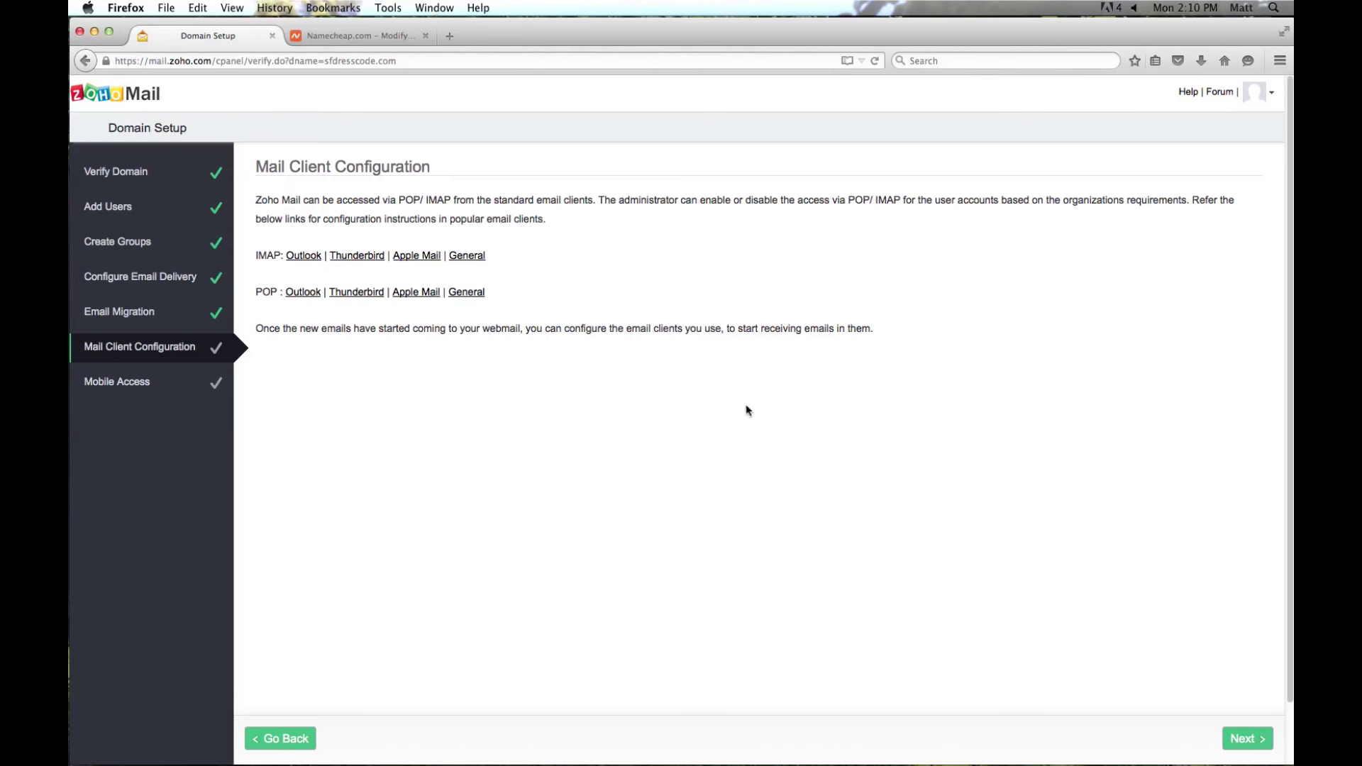
pyautogui.click(1253, 744)
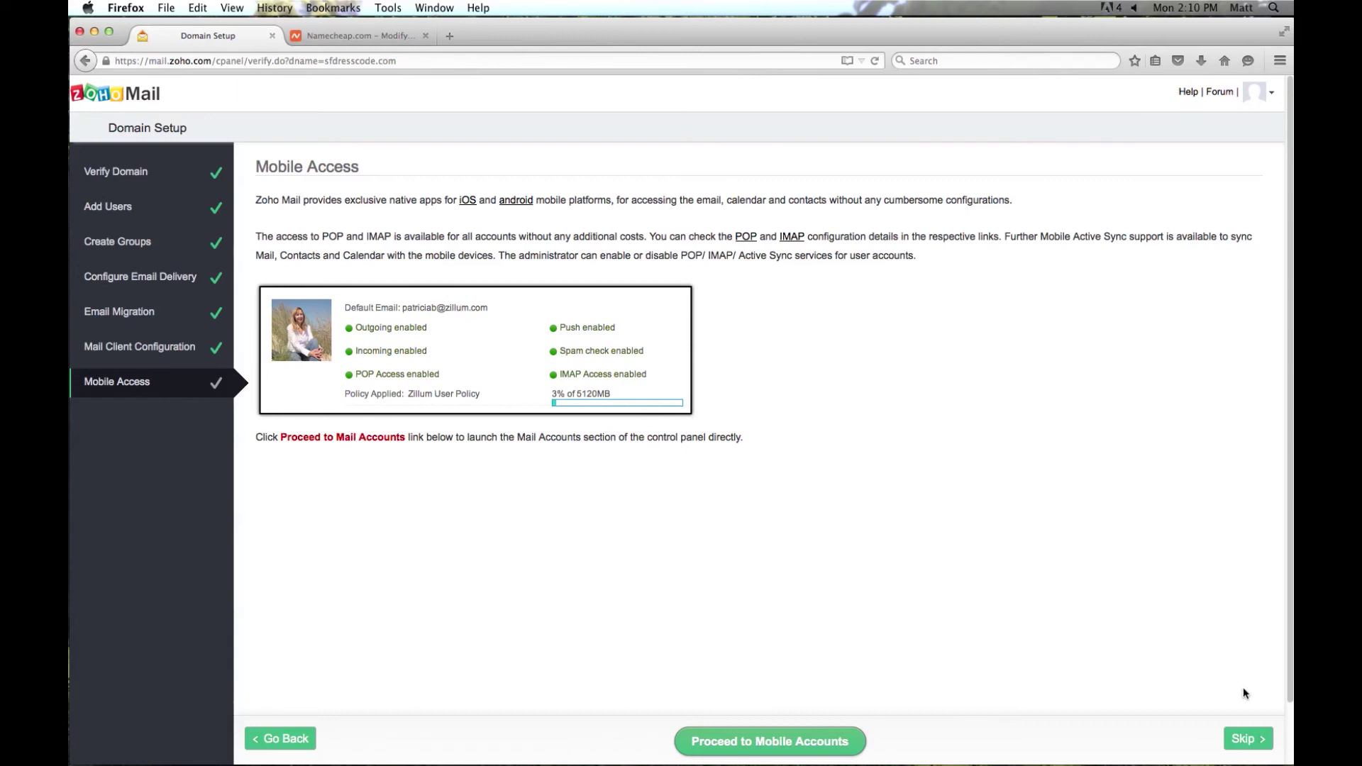
pyautogui.click(1247, 740)
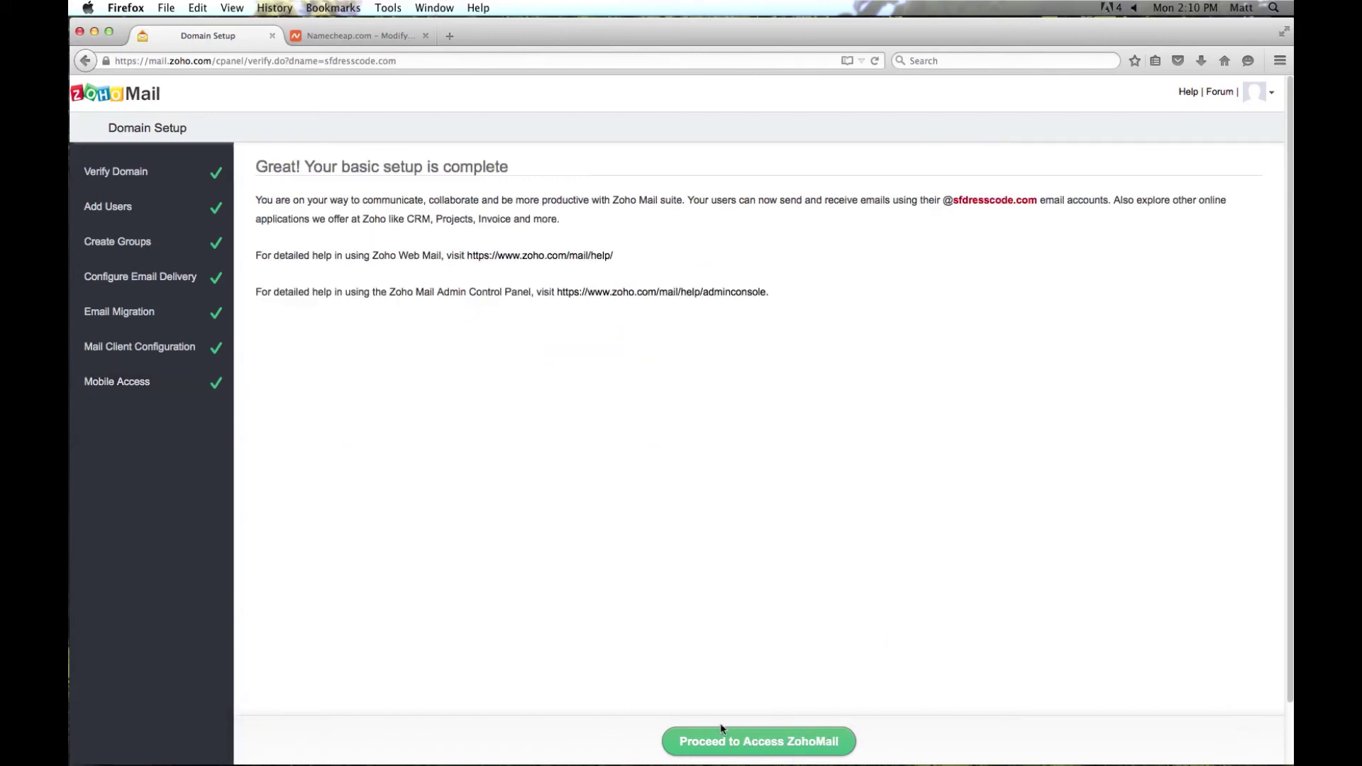
# - Proceed to the Zoho Mail inbox and close the MX Records warning banner
pyautogui.click(772, 744)
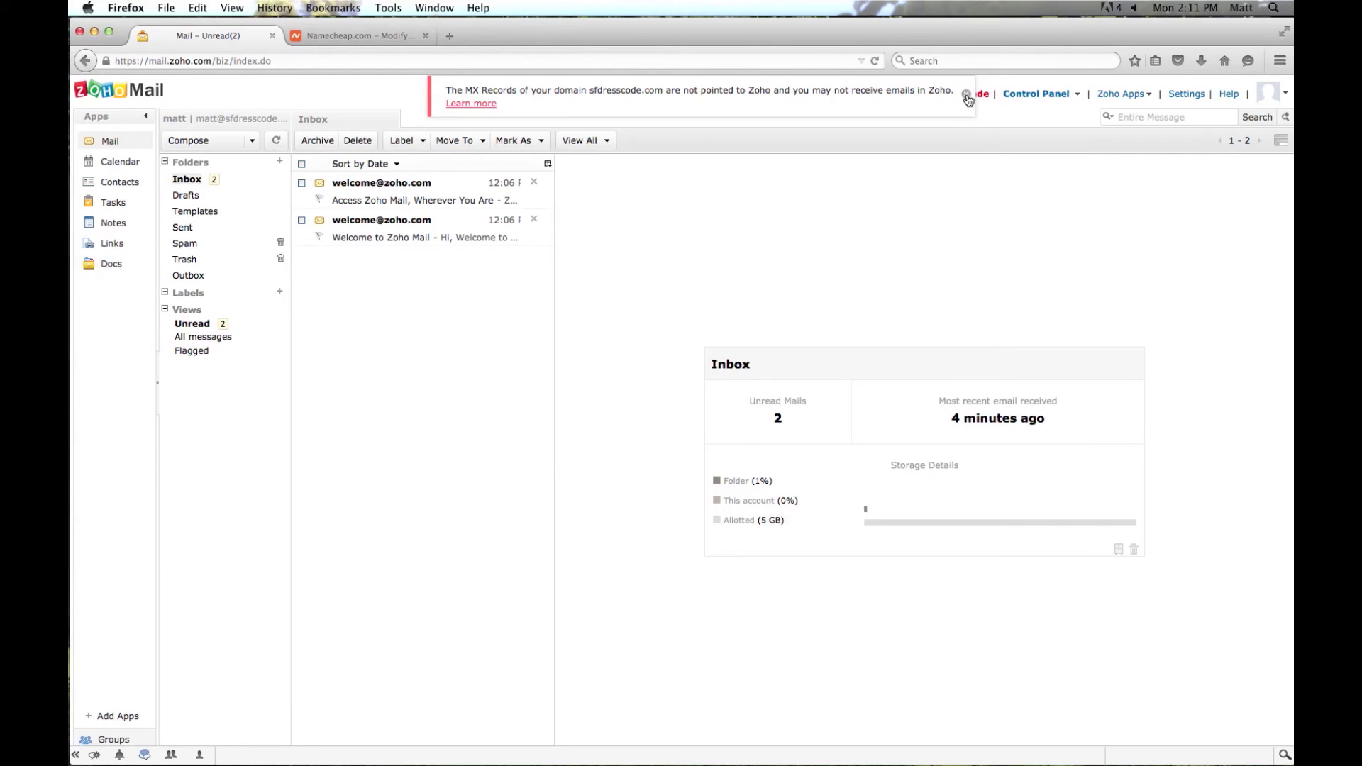
pyautogui.click(966, 95)
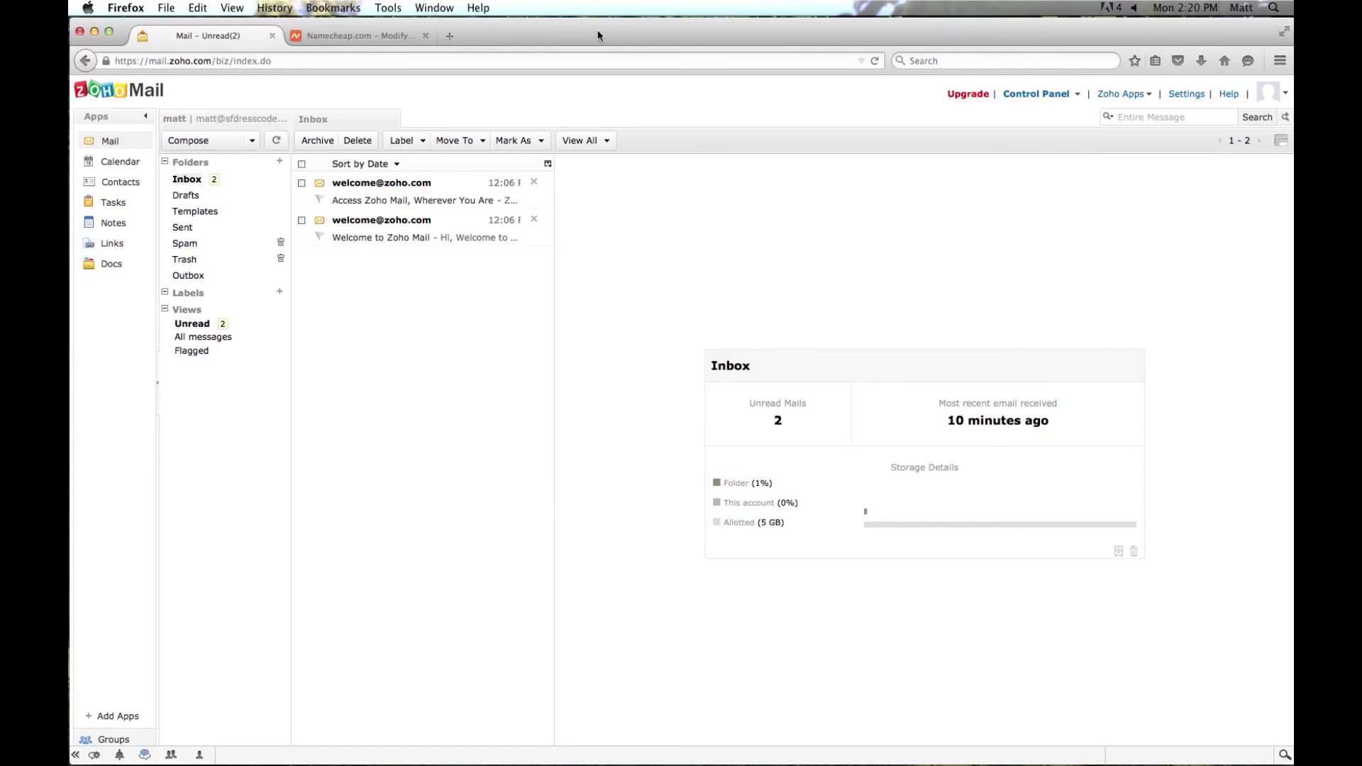
# - Send an email with subject and body 'test1' to the outside recipient address
pyautogui.click(193, 145)
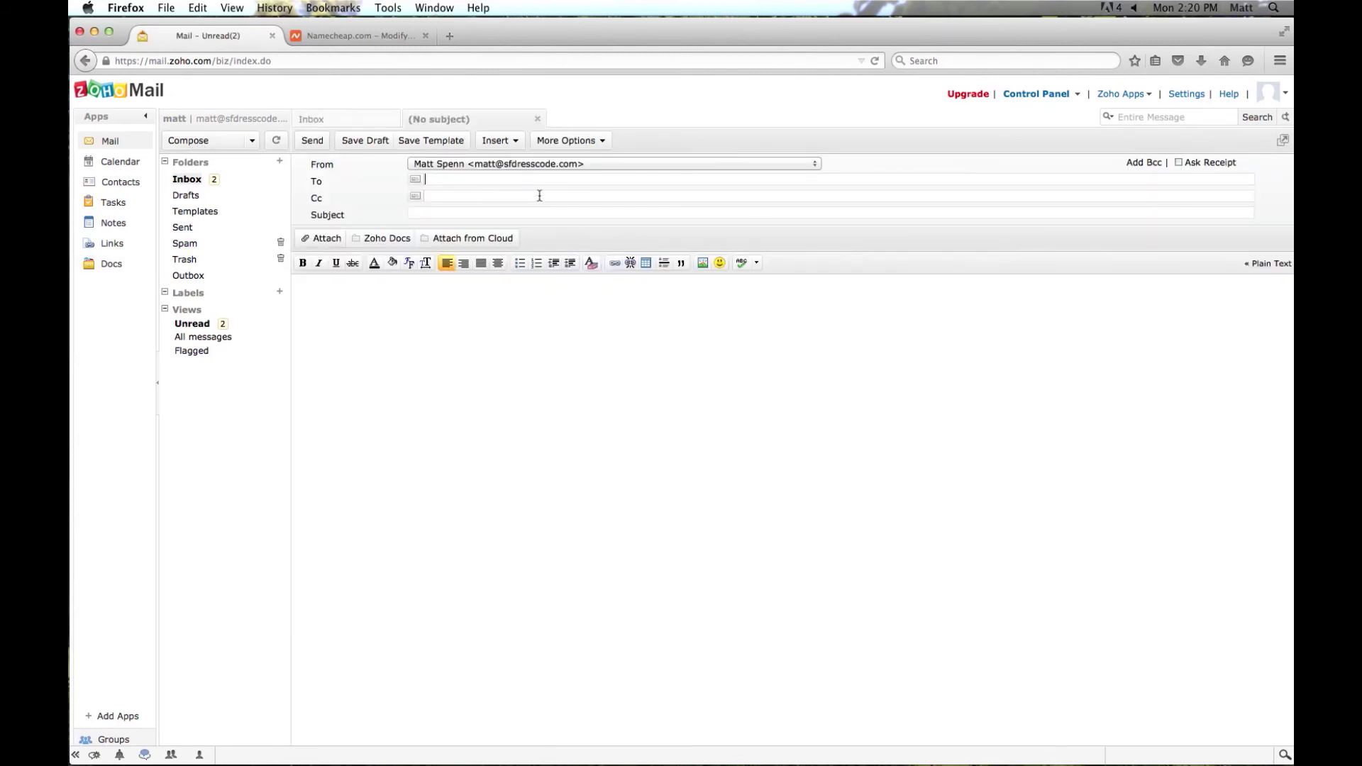
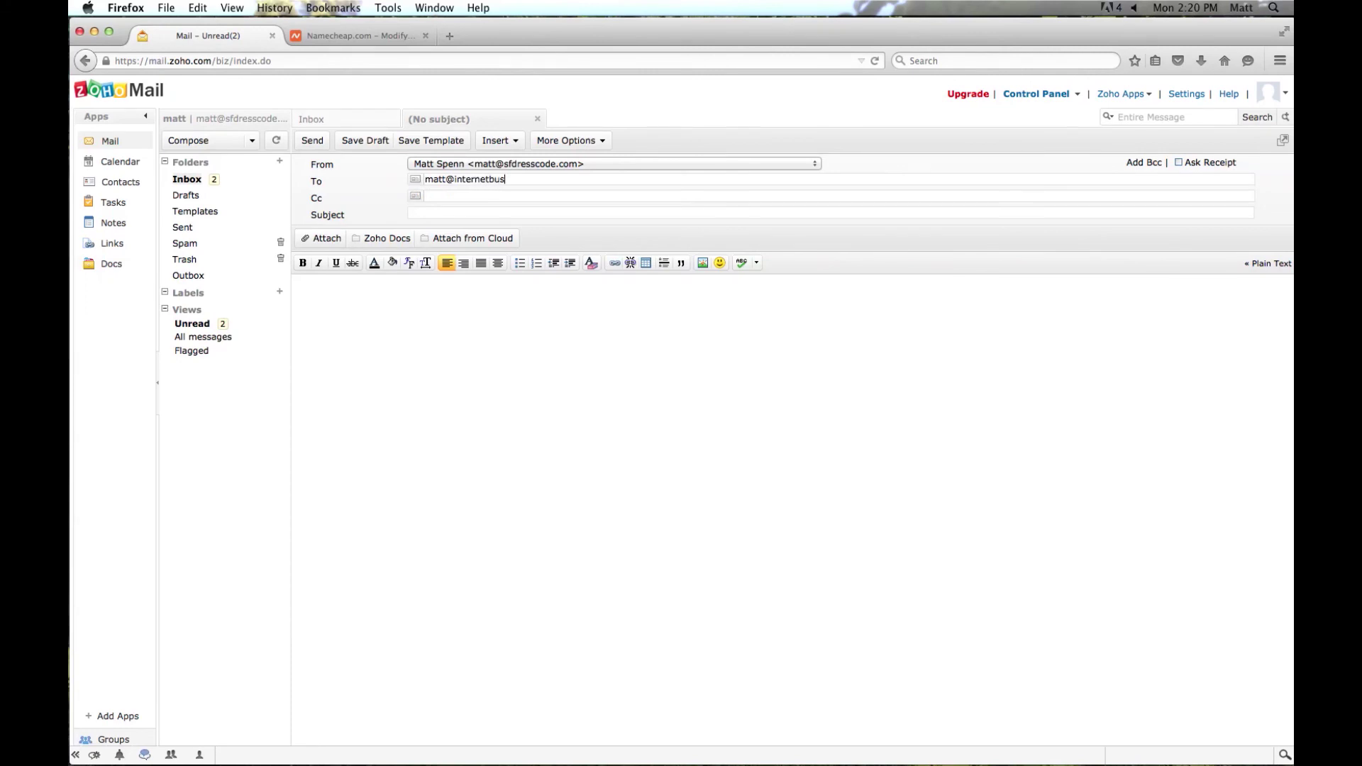
pyautogui.press('Tab')
pyautogui.write('test1')
pyautogui.press('Tab')
pyautogui.write('test1')
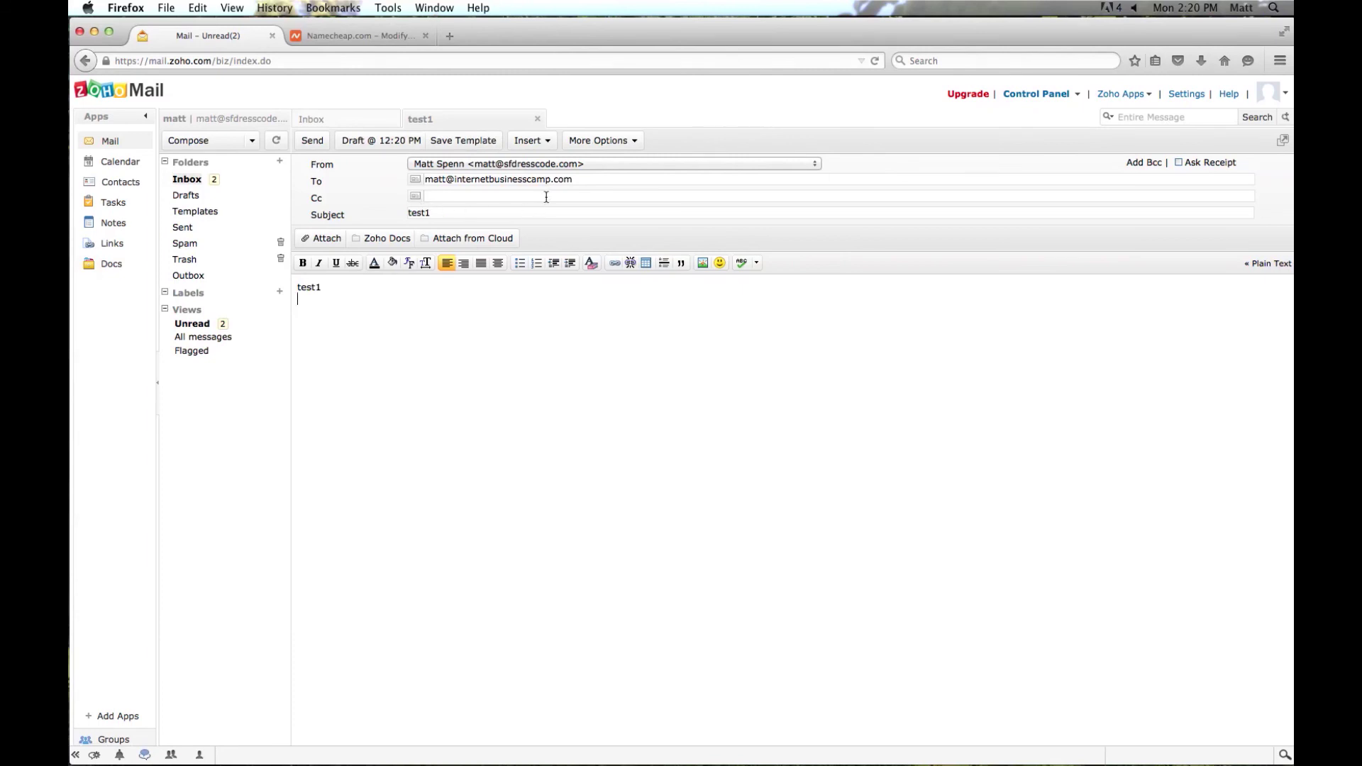
pyautogui.click(316, 145)
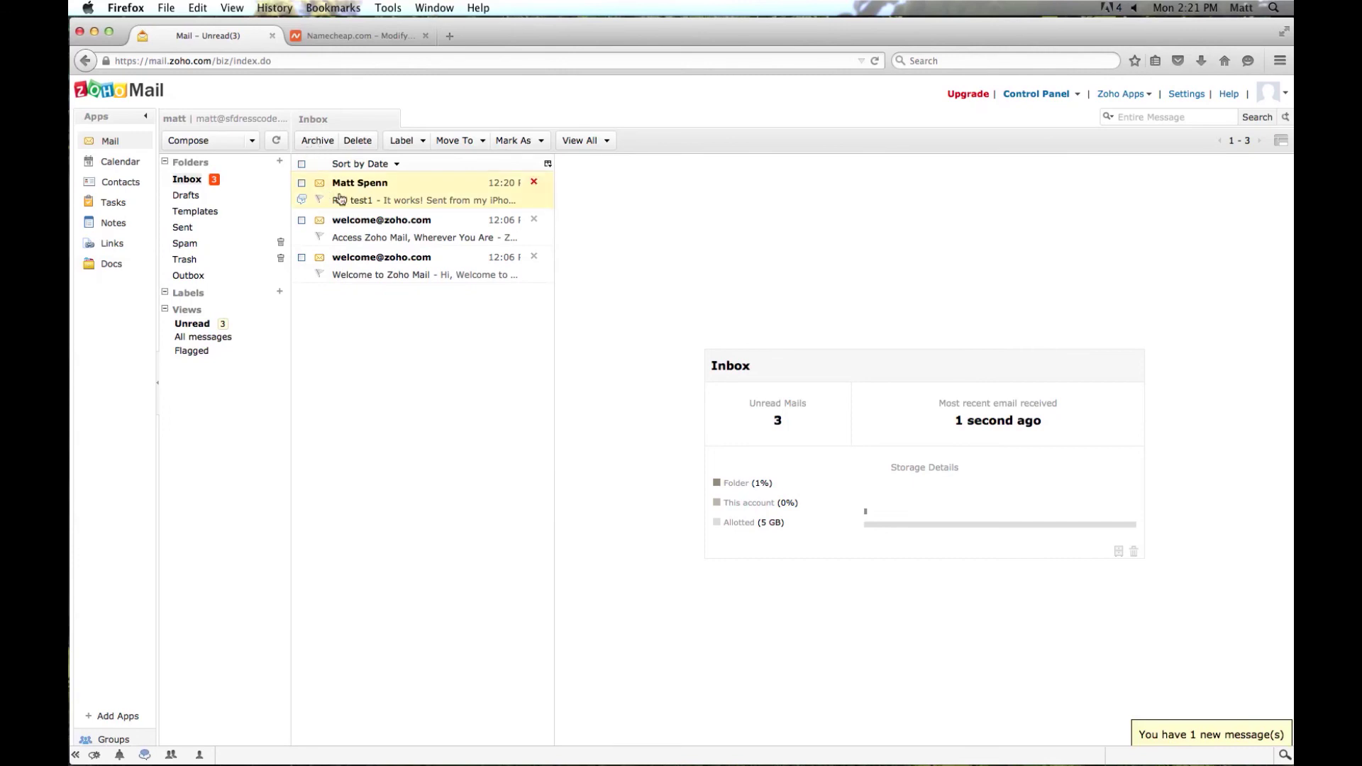
# - Read the reply to test1 and sign out of Zoho Mail
pyautogui.click(381, 202)
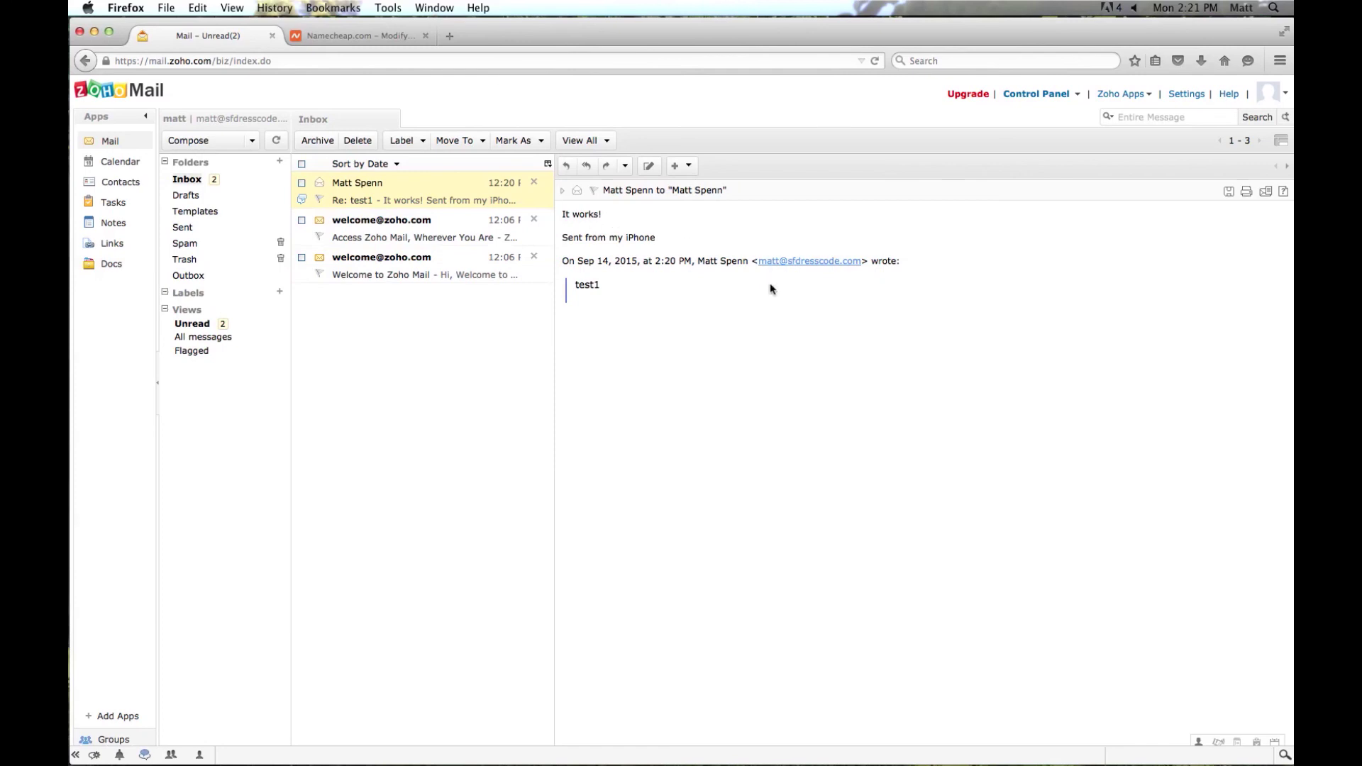
pyautogui.click(1274, 92)
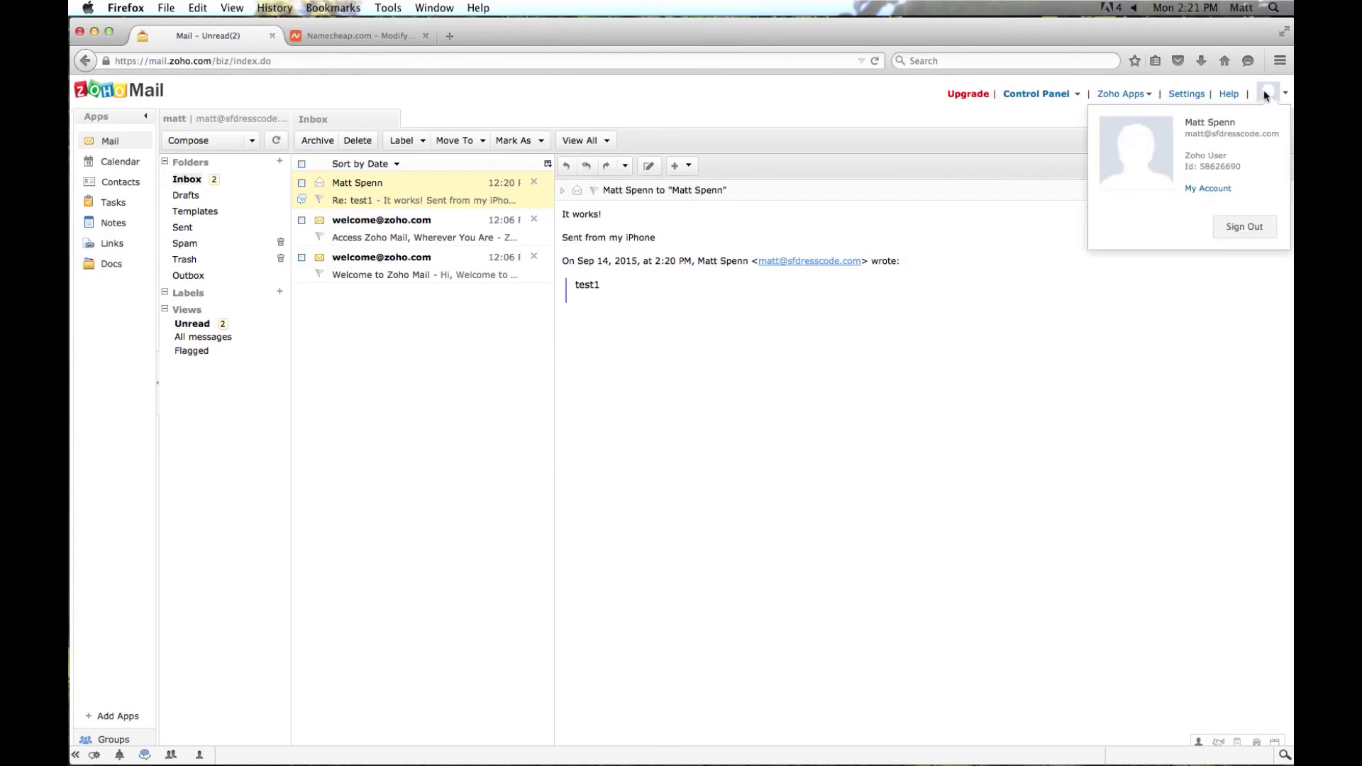
pyautogui.click(1243, 229)
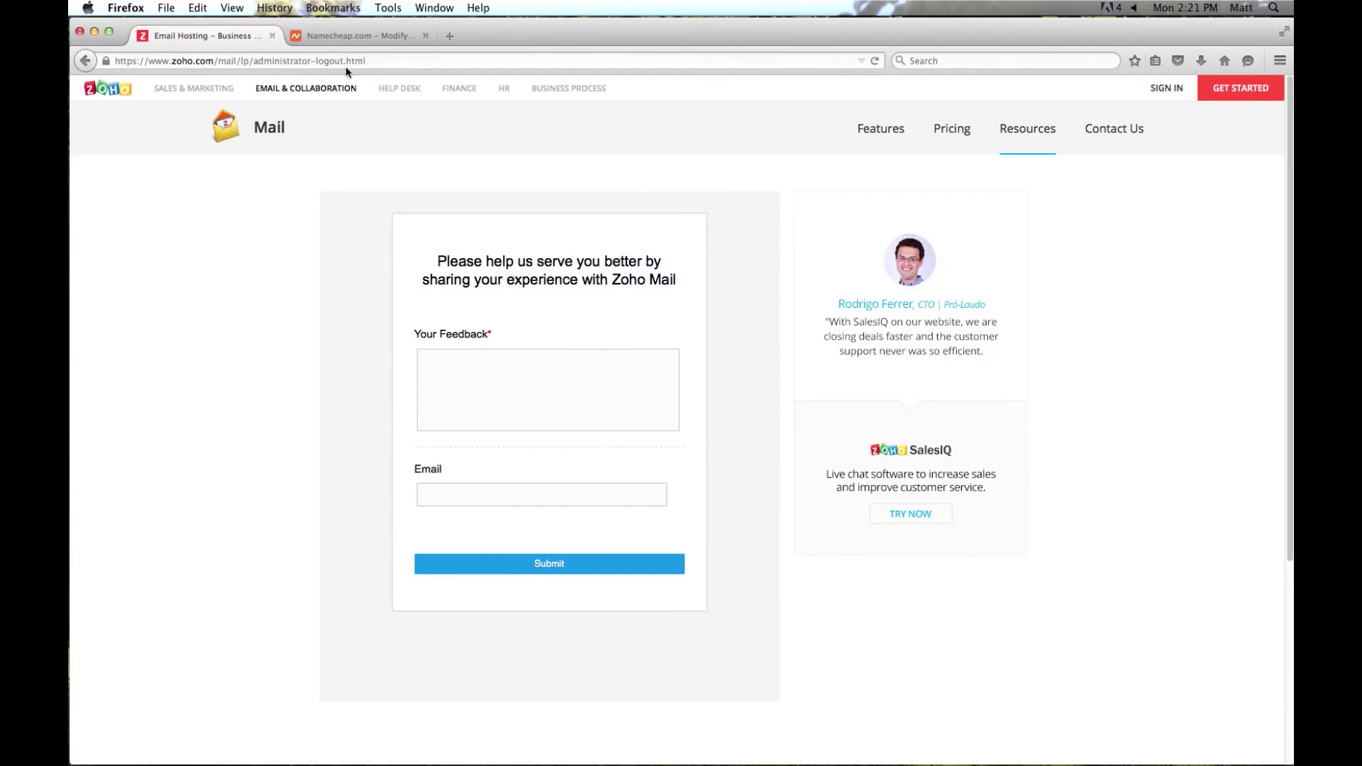
# - Go to mail.zoho.com and bring up the Zoho Mail sign-in page
pyautogui.click(402, 62)
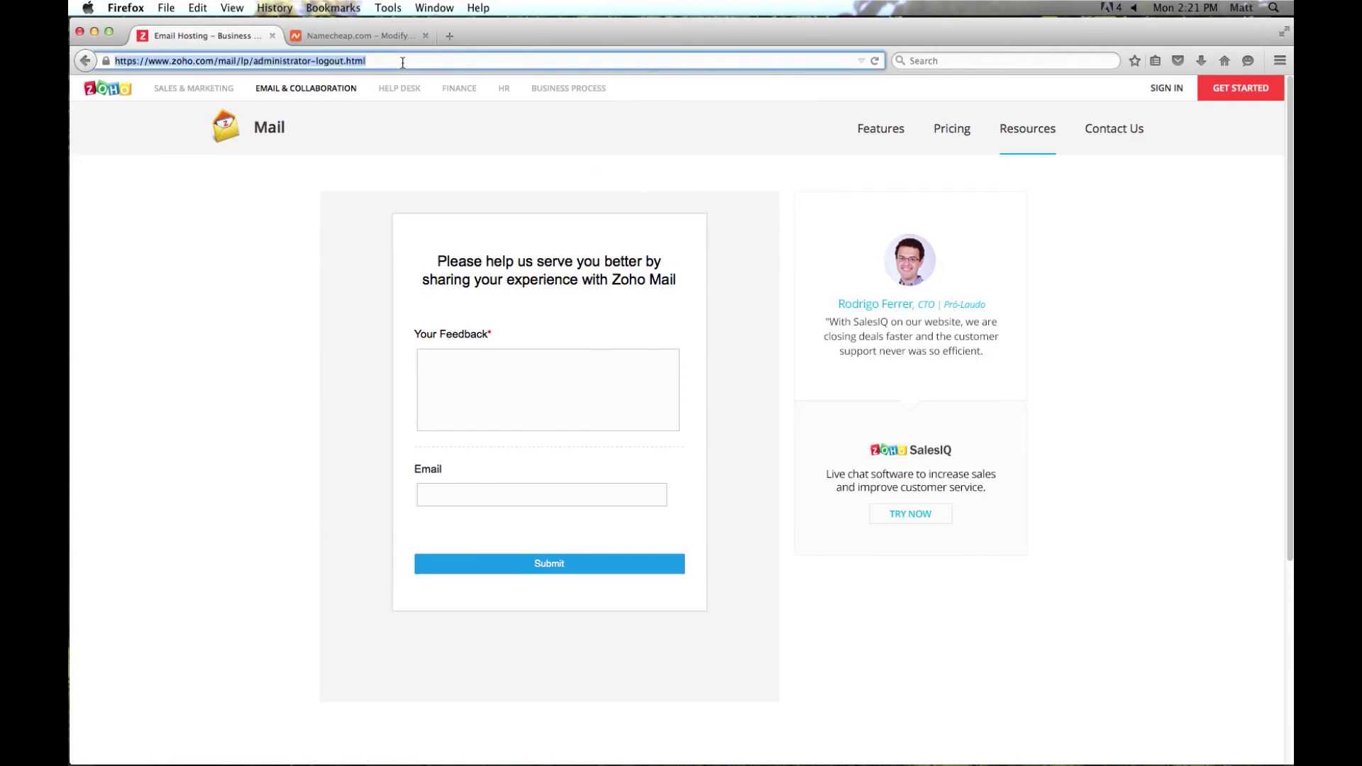
pyautogui.write('mail.zoho.com/')
pyautogui.press('Return')
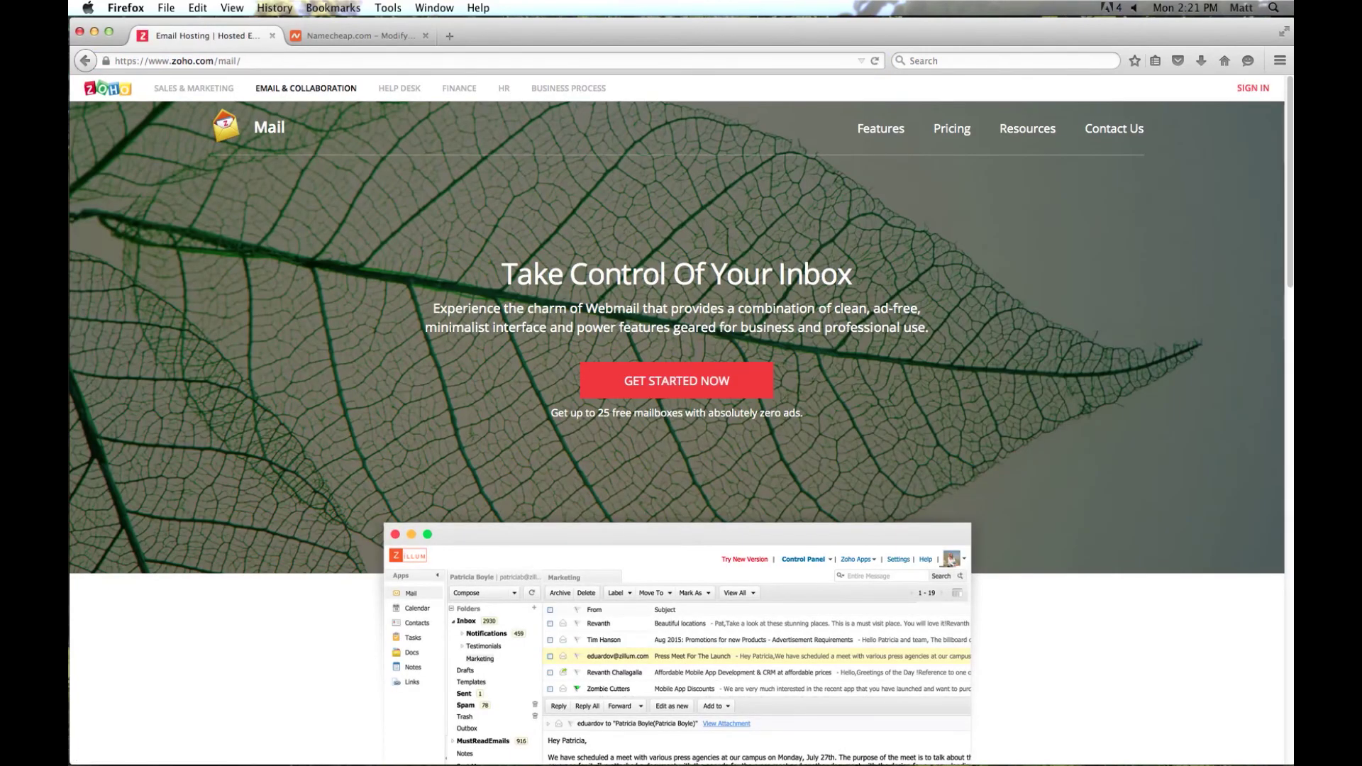
pyautogui.click(1247, 90)
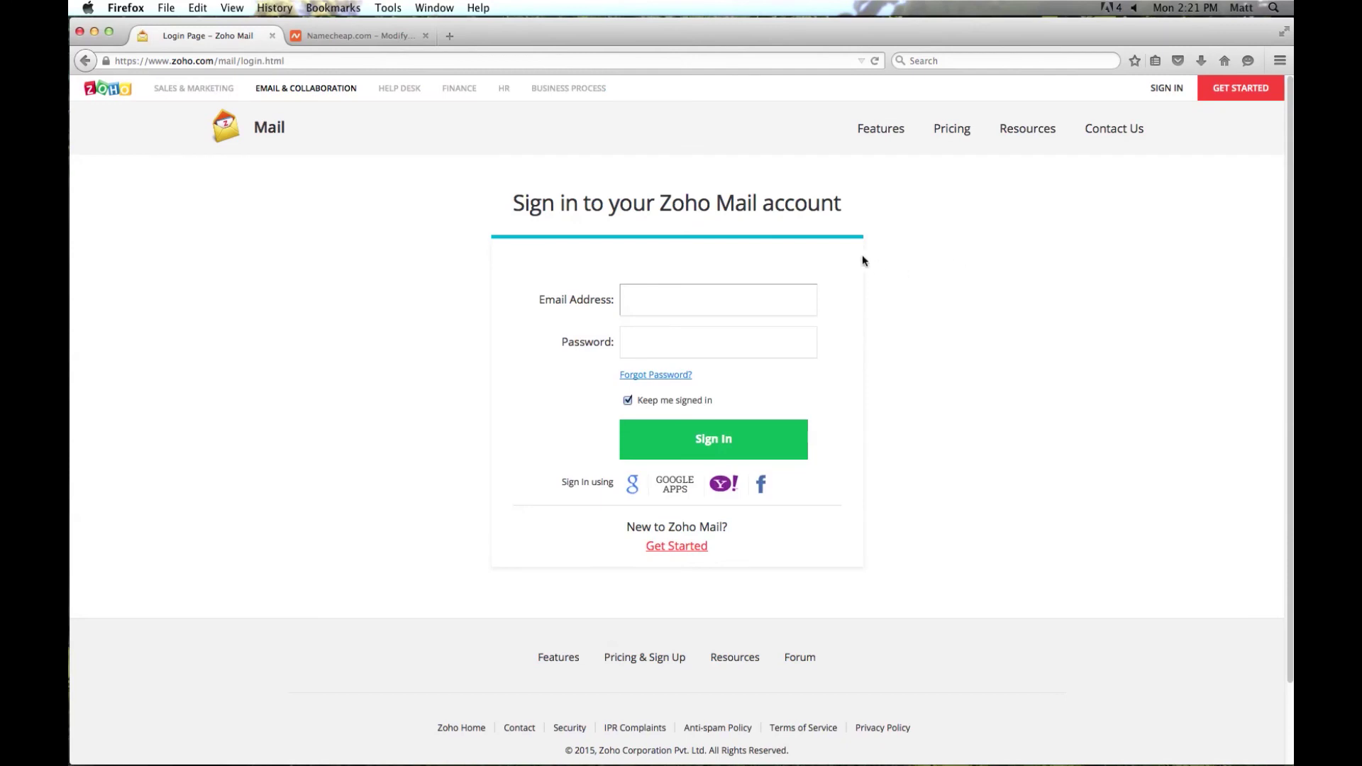